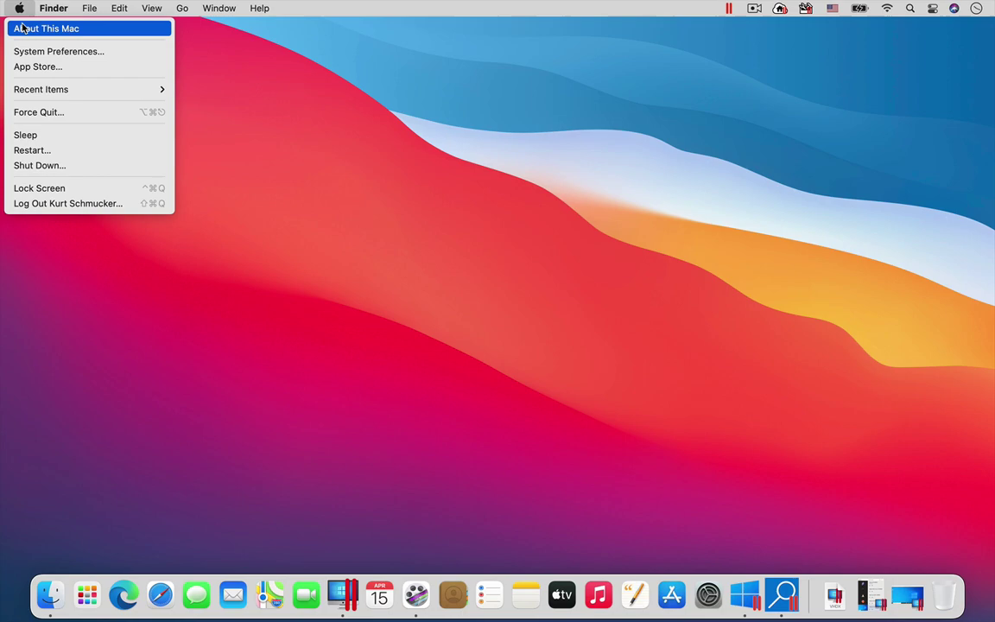
Check the Mac's system overview and the Parallels Desktop version information.
{"action": "left_click", "coordinate": [23, 30]}
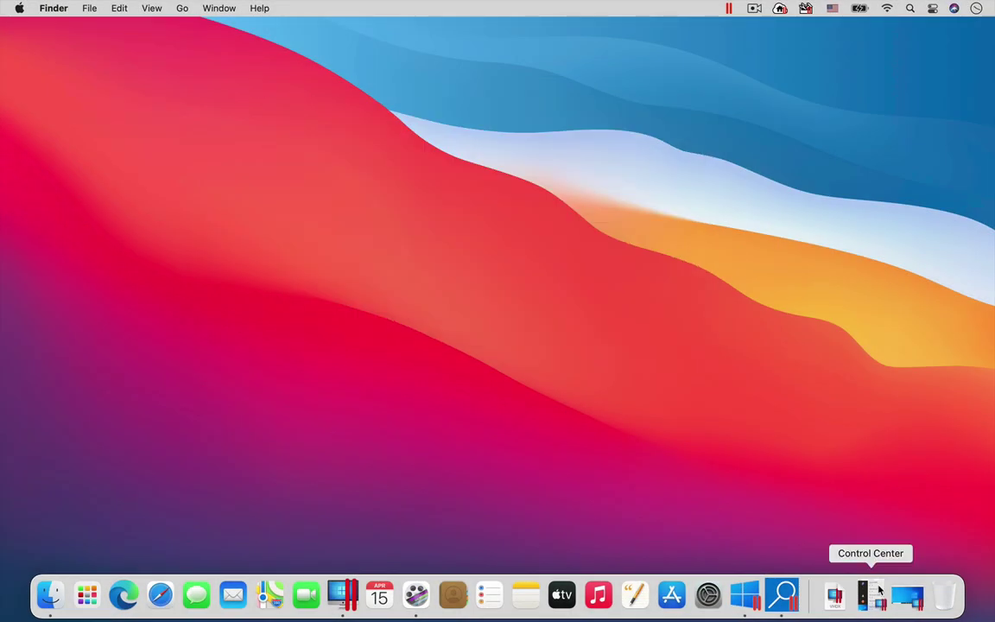
{"action": "left_click", "coordinate": [877, 591]}
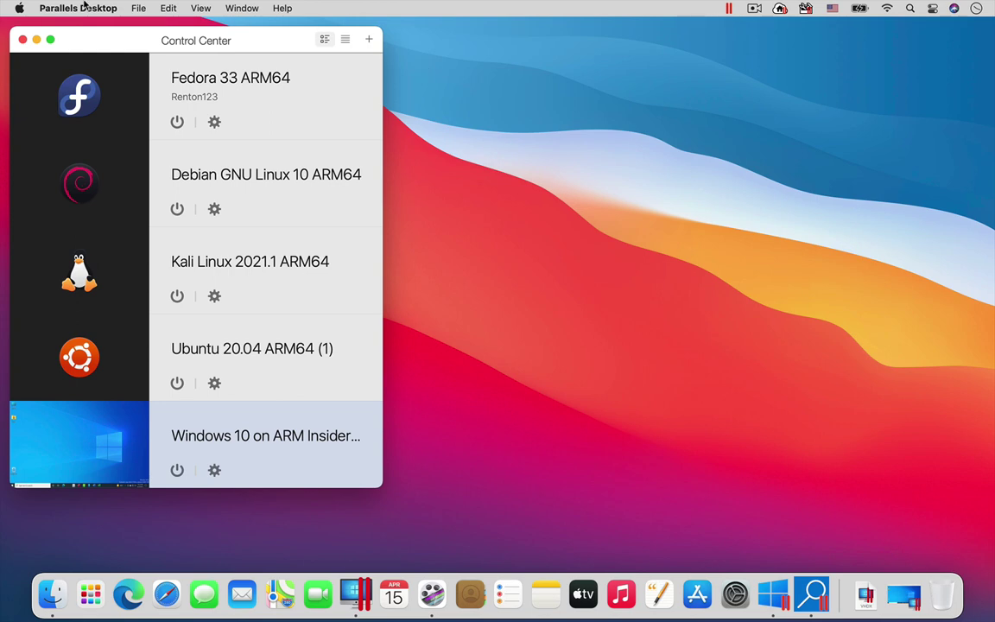
{"action": "left_click", "coordinate": [78, 7]}
{"action": "left_click", "coordinate": [87, 29]}
{"action": "left_click_drag", "start_coordinate": [363, 75], "coordinate": [523, 70]}
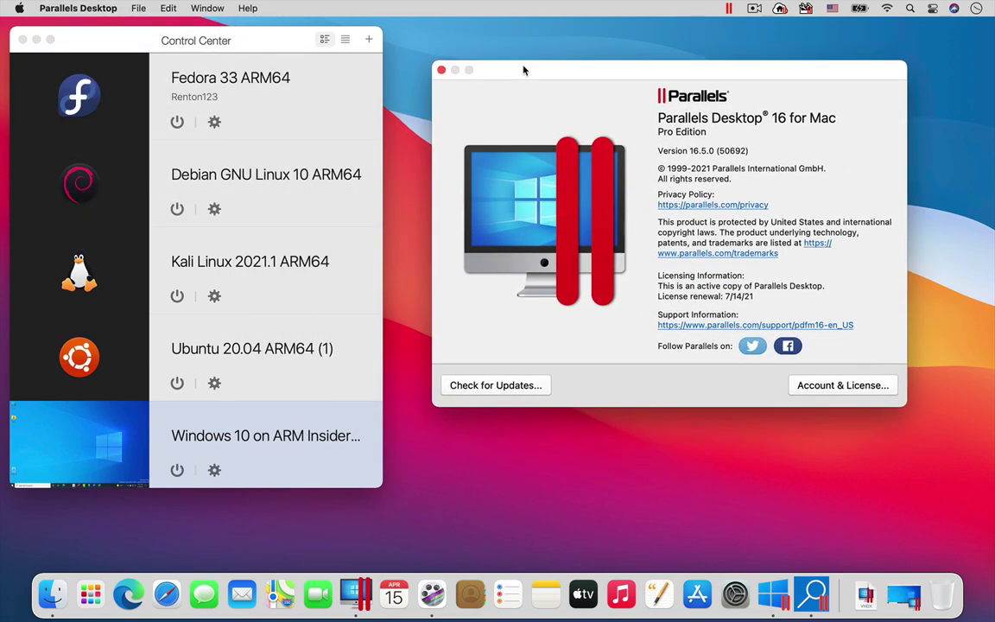
{"action": "left_click", "coordinate": [440, 70]}
{"action": "left_click", "coordinate": [24, 40]}
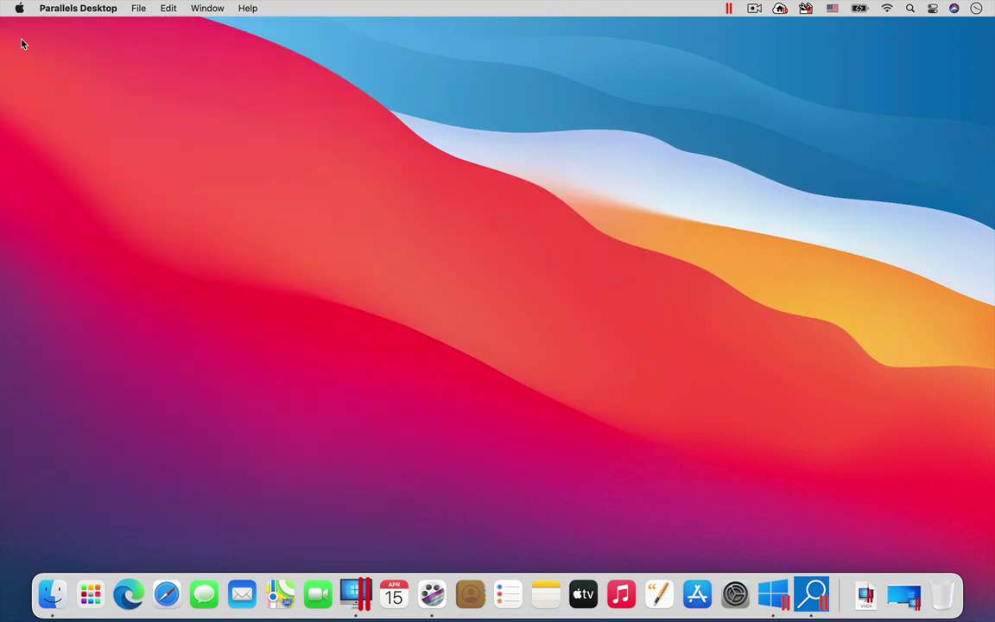
Start the Windows 10 on ARM VM and check its device specifications under System > About.
{"action": "left_click", "coordinate": [812, 593]}
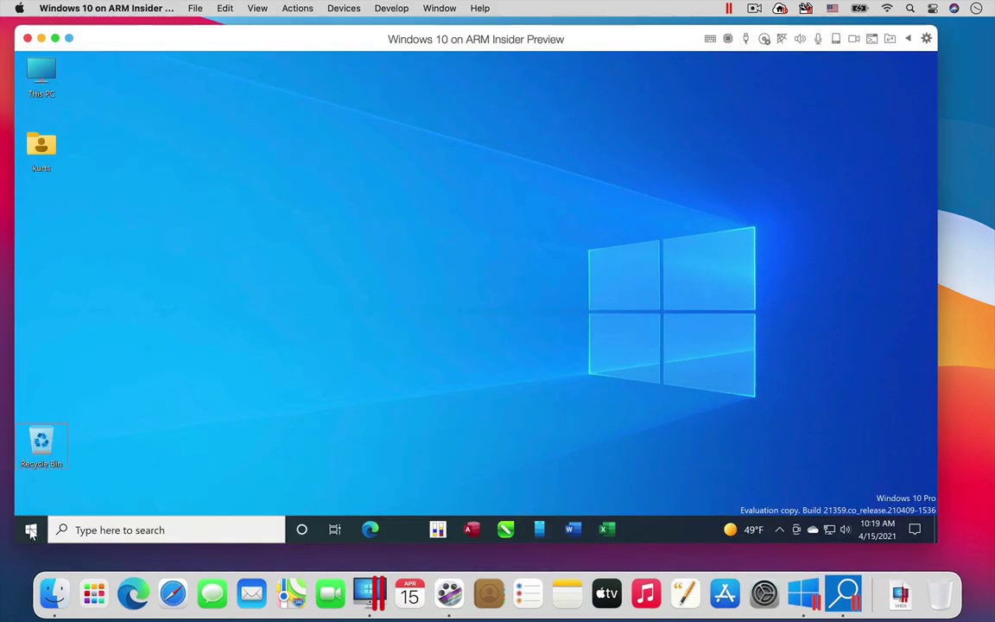
{"action": "left_click", "coordinate": [31, 530]}
{"action": "left_click", "coordinate": [35, 467]}
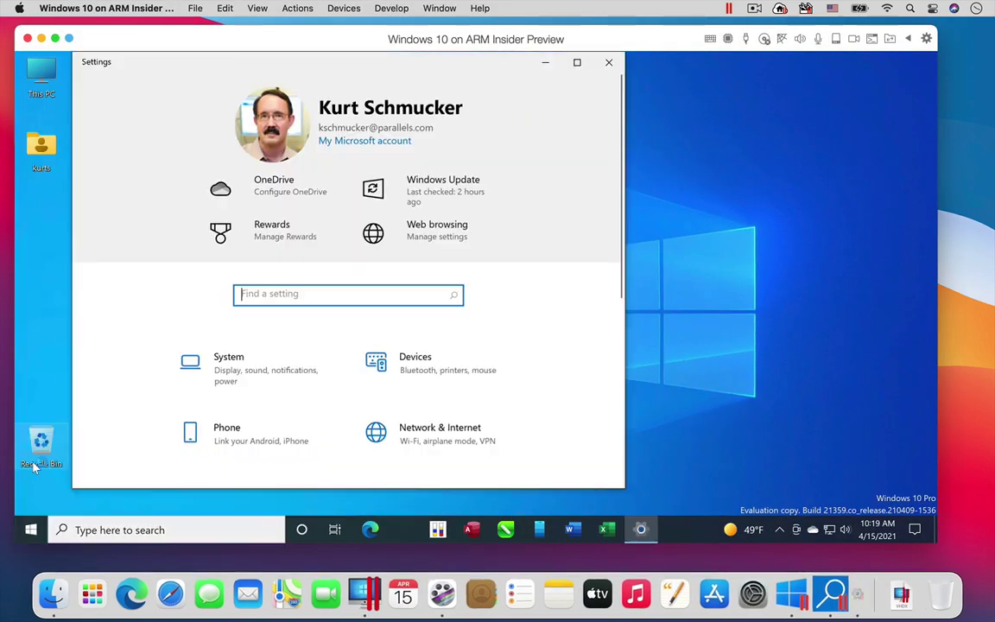
{"action": "left_click", "coordinate": [269, 395]}
{"action": "scroll", "coordinate": [225, 345], "scroll_direction": "down", "scroll_amount": 5}
{"action": "left_click", "coordinate": [125, 413]}
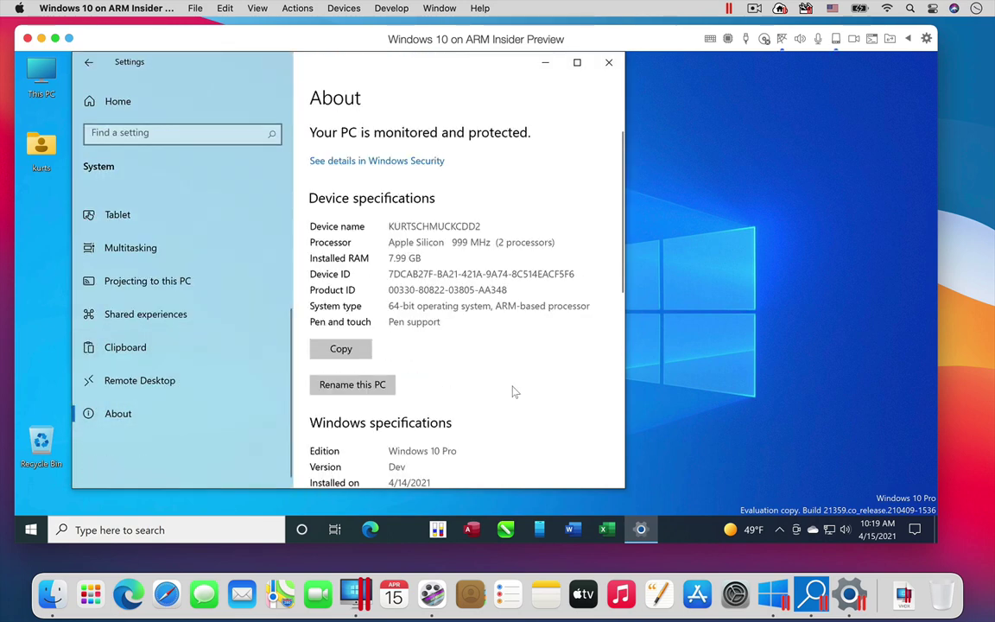
{"action": "scroll", "coordinate": [514, 392], "scroll_direction": "down", "scroll_amount": 2}
{"action": "scroll", "coordinate": [516, 390], "scroll_direction": "down", "scroll_amount": 2}
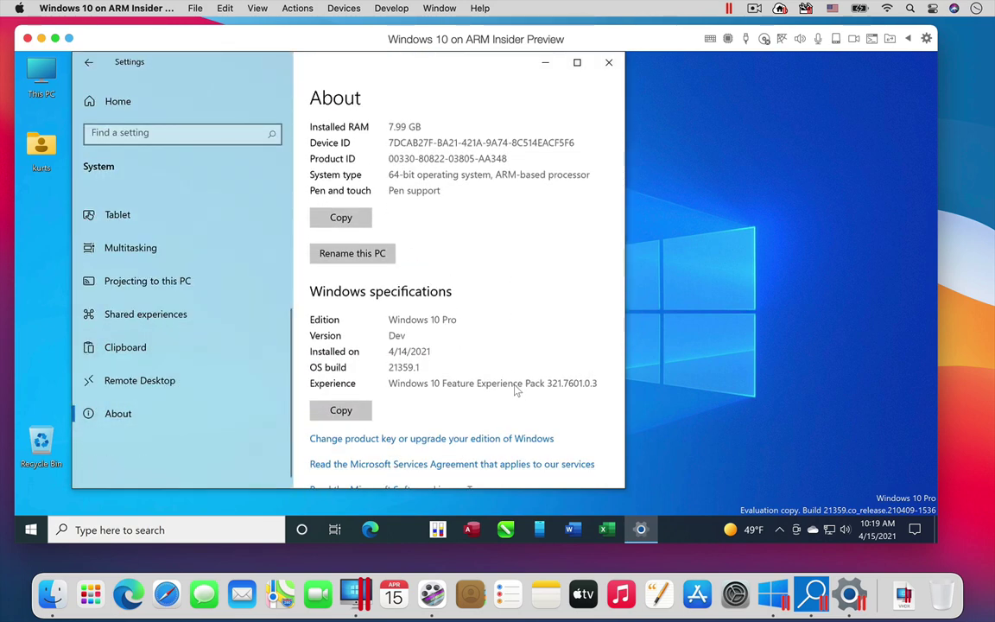
{"action": "left_click", "coordinate": [608, 62]}
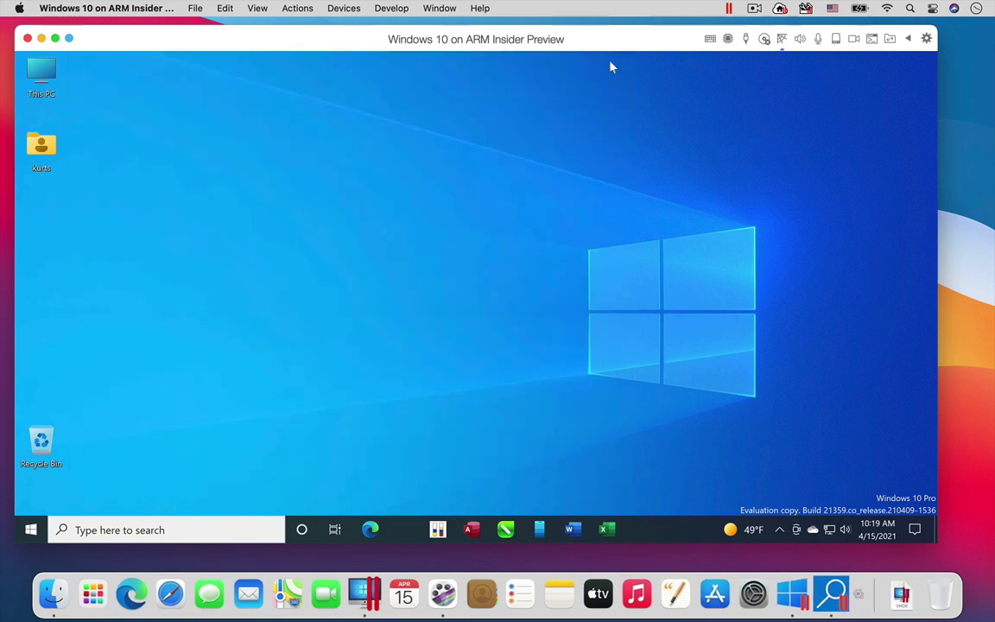
Scroll through the Start menu's full list of installed apps, then close it.
{"action": "left_click", "coordinate": [33, 529]}
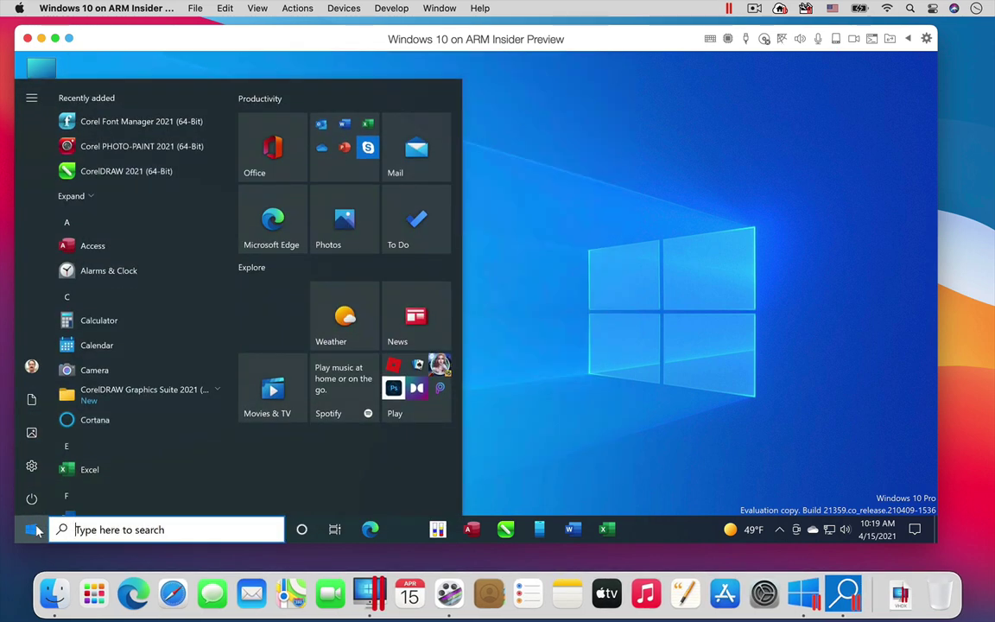
{"action": "scroll", "coordinate": [142, 457], "scroll_direction": "down", "scroll_amount": 2}
{"action": "scroll", "coordinate": [147, 455], "scroll_direction": "down", "scroll_amount": 1}
{"action": "scroll", "coordinate": [147, 456], "scroll_direction": "down", "scroll_amount": 3}
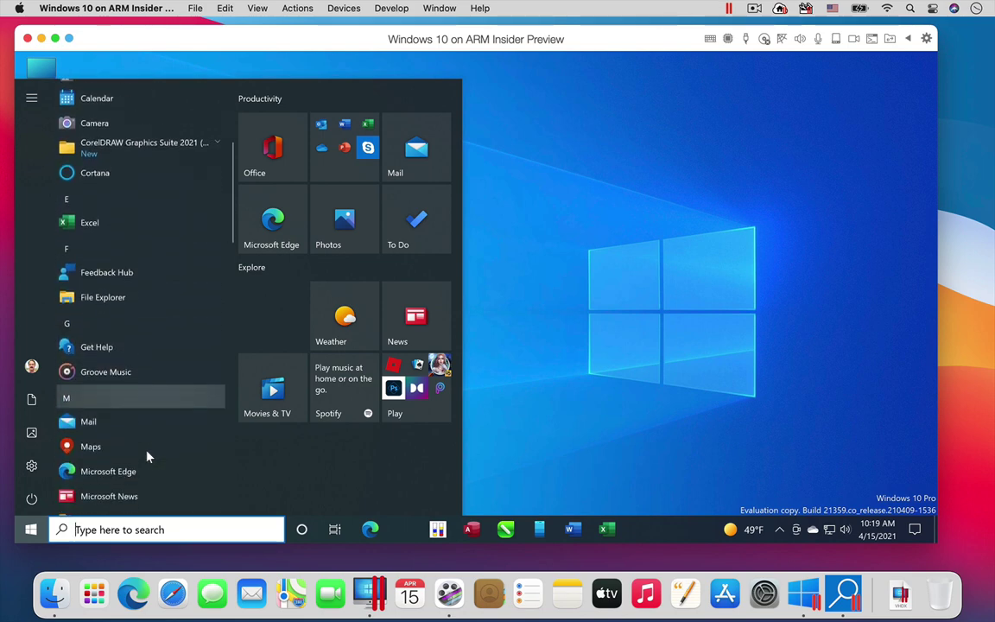
{"action": "scroll", "coordinate": [147, 456], "scroll_direction": "down", "scroll_amount": 2}
{"action": "scroll", "coordinate": [146, 456], "scroll_direction": "down", "scroll_amount": 1}
{"action": "scroll", "coordinate": [146, 456], "scroll_direction": "down", "scroll_amount": 2}
{"action": "scroll", "coordinate": [149, 457], "scroll_direction": "down", "scroll_amount": 3}
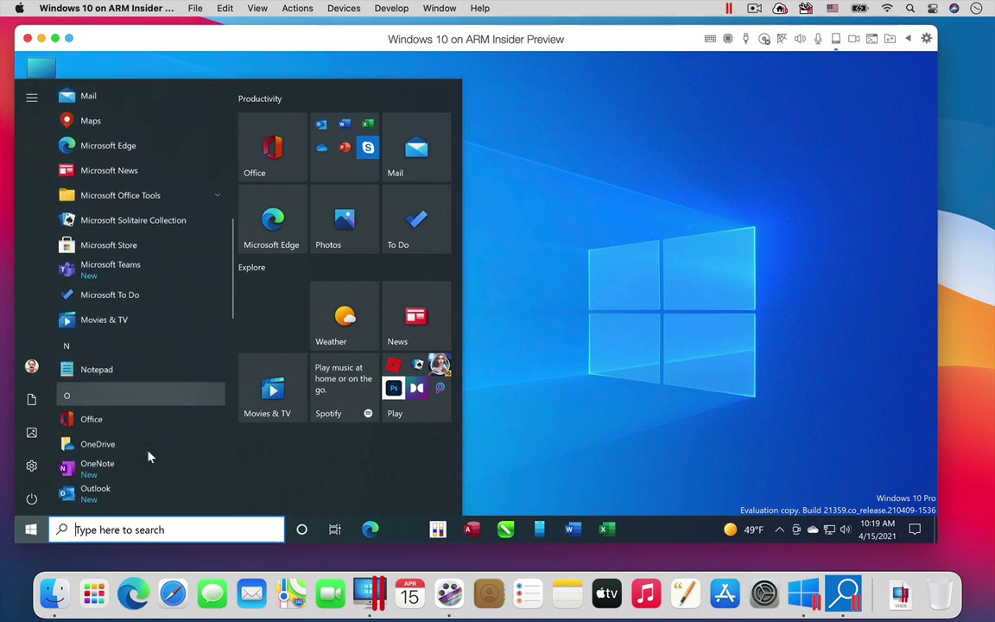
{"action": "scroll", "coordinate": [149, 457], "scroll_direction": "down", "scroll_amount": 2}
{"action": "scroll", "coordinate": [149, 457], "scroll_direction": "down", "scroll_amount": 3}
{"action": "scroll", "coordinate": [148, 457], "scroll_direction": "down", "scroll_amount": 2}
{"action": "scroll", "coordinate": [149, 457], "scroll_direction": "down", "scroll_amount": 3}
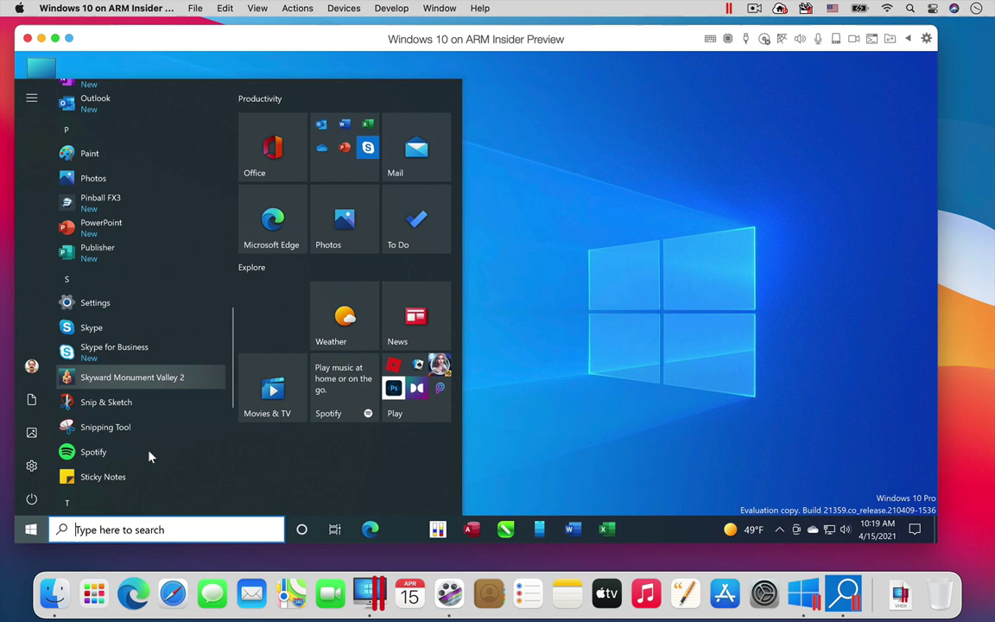
{"action": "scroll", "coordinate": [149, 457], "scroll_direction": "down", "scroll_amount": 2}
{"action": "scroll", "coordinate": [148, 456], "scroll_direction": "down", "scroll_amount": 1}
{"action": "scroll", "coordinate": [148, 457], "scroll_direction": "down", "scroll_amount": 3}
{"action": "scroll", "coordinate": [148, 457], "scroll_direction": "down", "scroll_amount": 2}
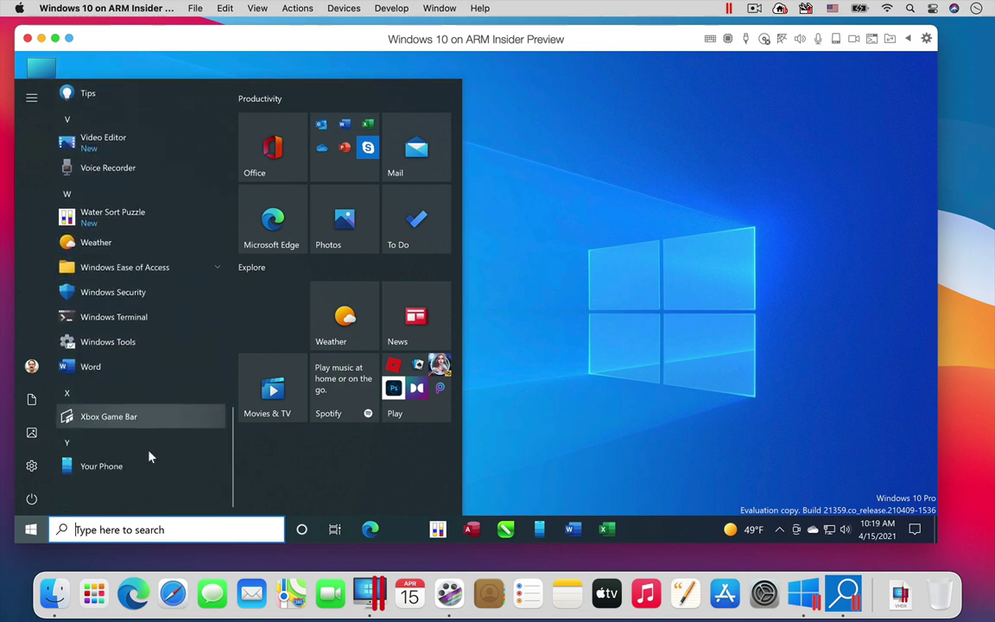
{"action": "scroll", "coordinate": [148, 457], "scroll_direction": "up", "scroll_amount": 3}
{"action": "scroll", "coordinate": [149, 457], "scroll_direction": "up", "scroll_amount": 2}
{"action": "scroll", "coordinate": [148, 457], "scroll_direction": "up", "scroll_amount": 3}
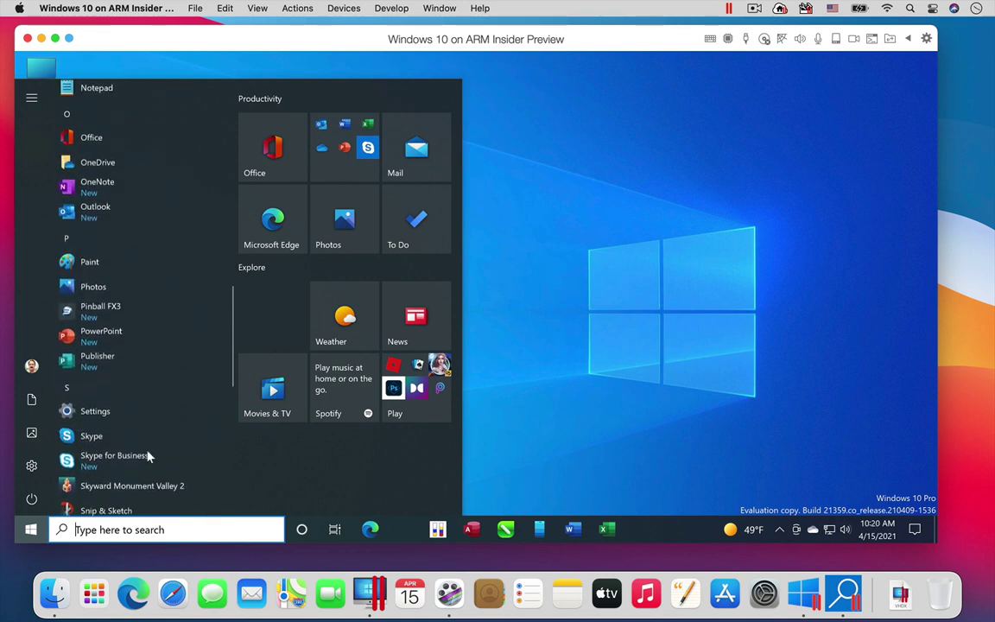
{"action": "scroll", "coordinate": [149, 457], "scroll_direction": "up", "scroll_amount": 2}
{"action": "scroll", "coordinate": [149, 457], "scroll_direction": "up", "scroll_amount": 3}
{"action": "scroll", "coordinate": [149, 457], "scroll_direction": "up", "scroll_amount": 3}
{"action": "scroll", "coordinate": [149, 457], "scroll_direction": "up", "scroll_amount": 2}
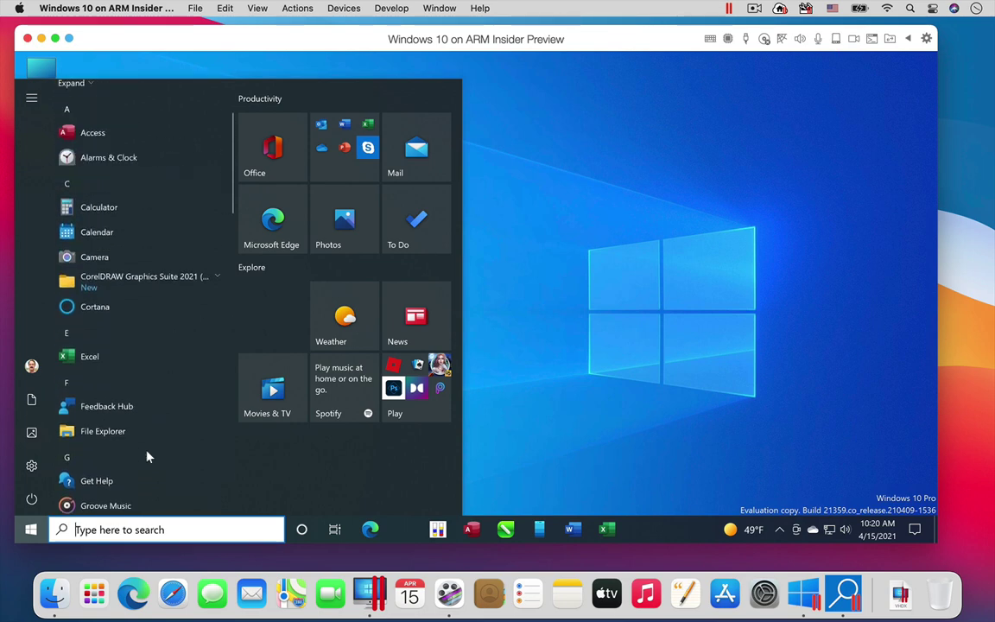
{"action": "scroll", "coordinate": [149, 457], "scroll_direction": "up", "scroll_amount": 2}
{"action": "left_click", "coordinate": [559, 404]}
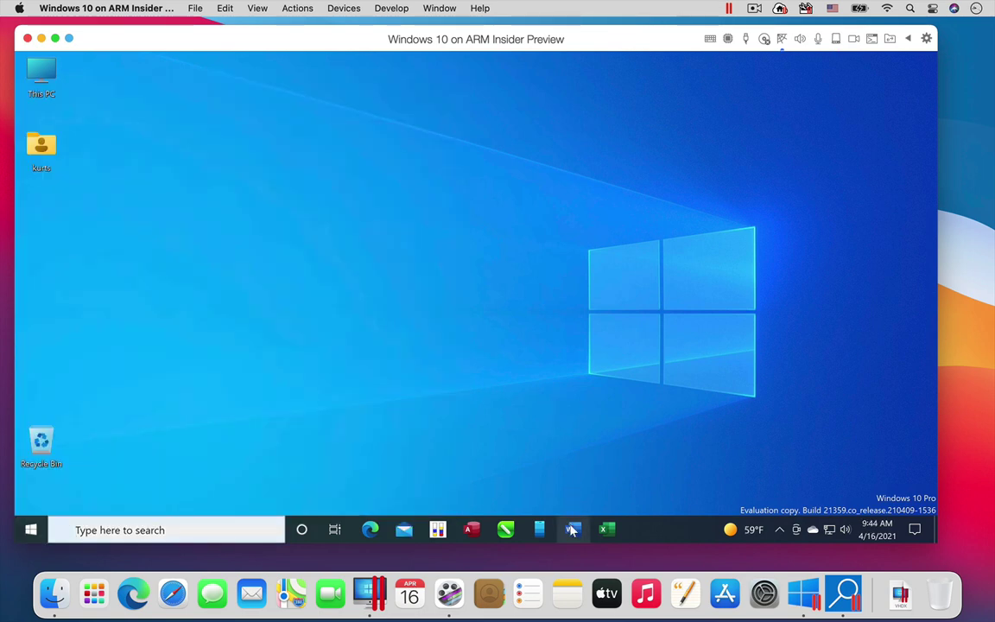
Open the recent document 'Term Paper 2021' in Word from the taskbar jump list.
{"action": "right_click", "coordinate": [572, 531]}
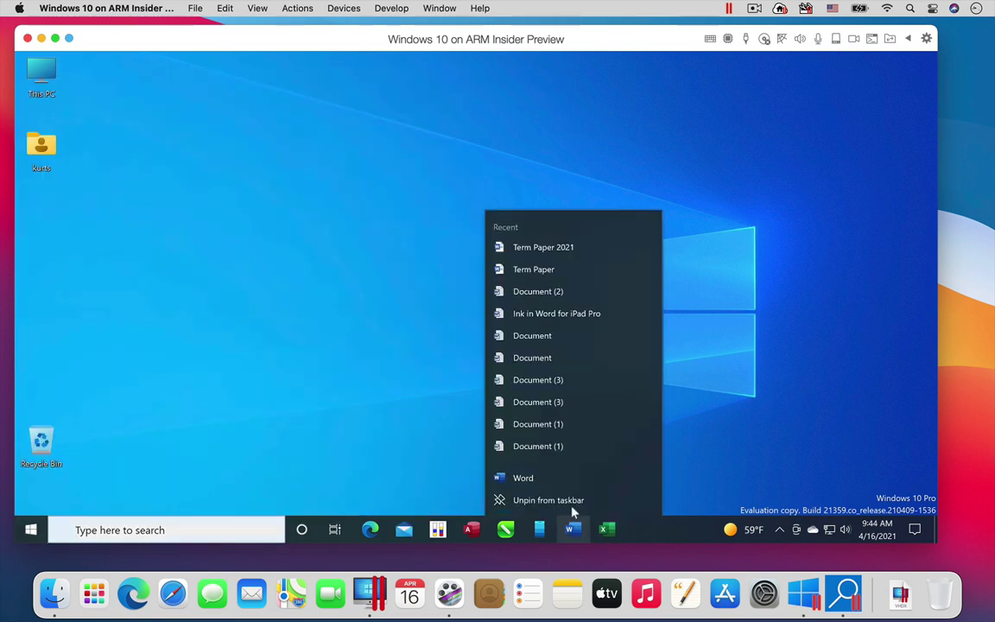
{"action": "left_click", "coordinate": [542, 248]}
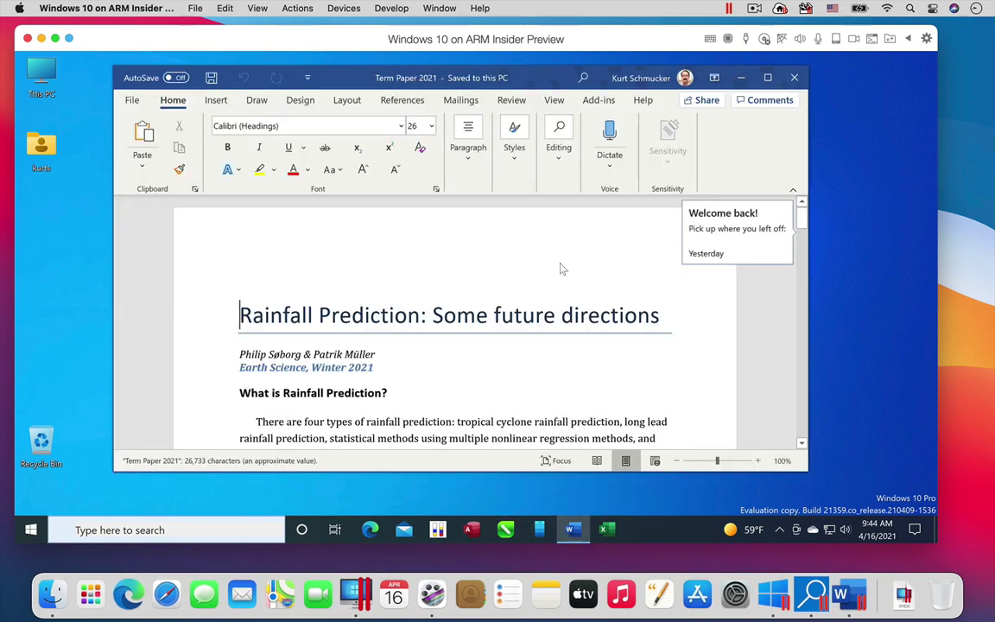
{"action": "mouse_move", "coordinate": [803, 216]}
{"action": "left_mouse_down"}
{"action": "mouse_move", "coordinate": [804, 248]}
{"action": "mouse_move", "coordinate": [801, 203]}
{"action": "left_mouse_up"}
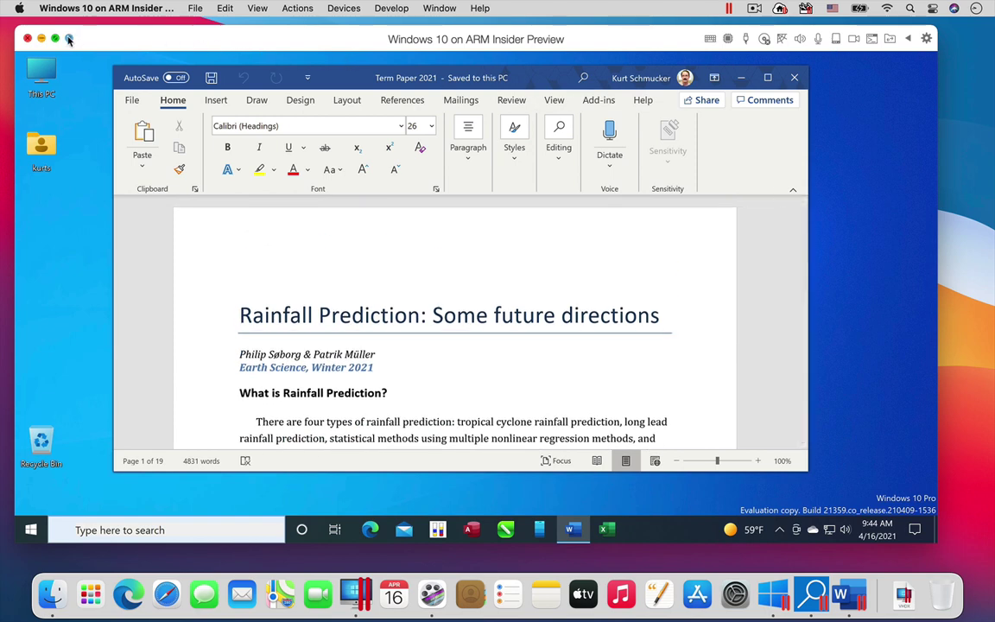
Switch Word to Coherence mode, then exit Coherence to return Windows to its window.
{"action": "left_click", "coordinate": [69, 39]}
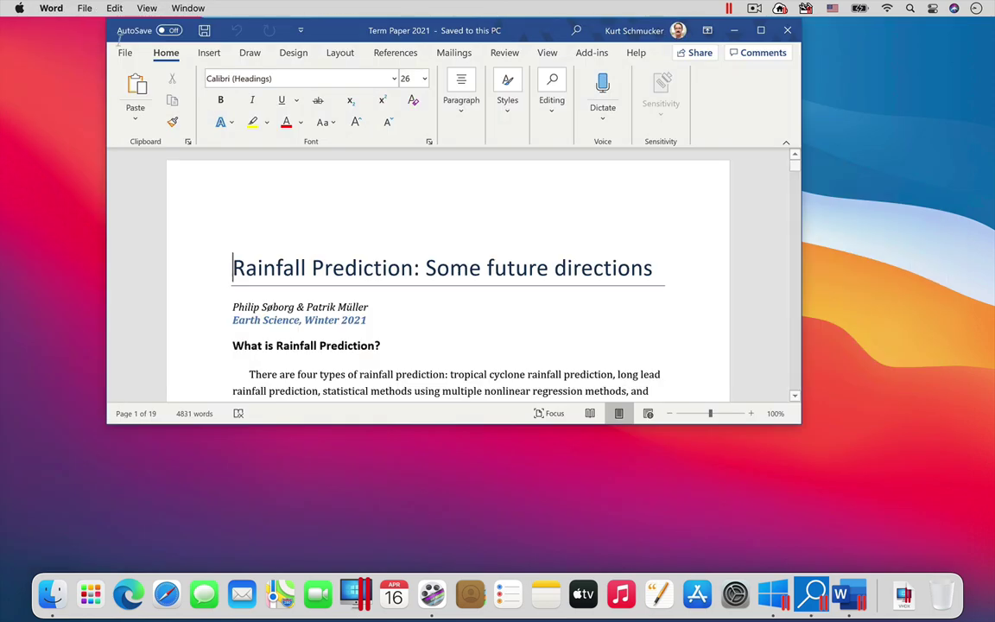
{"action": "left_click", "coordinate": [729, 9]}
{"action": "mouse_move", "coordinate": [787, 51]}
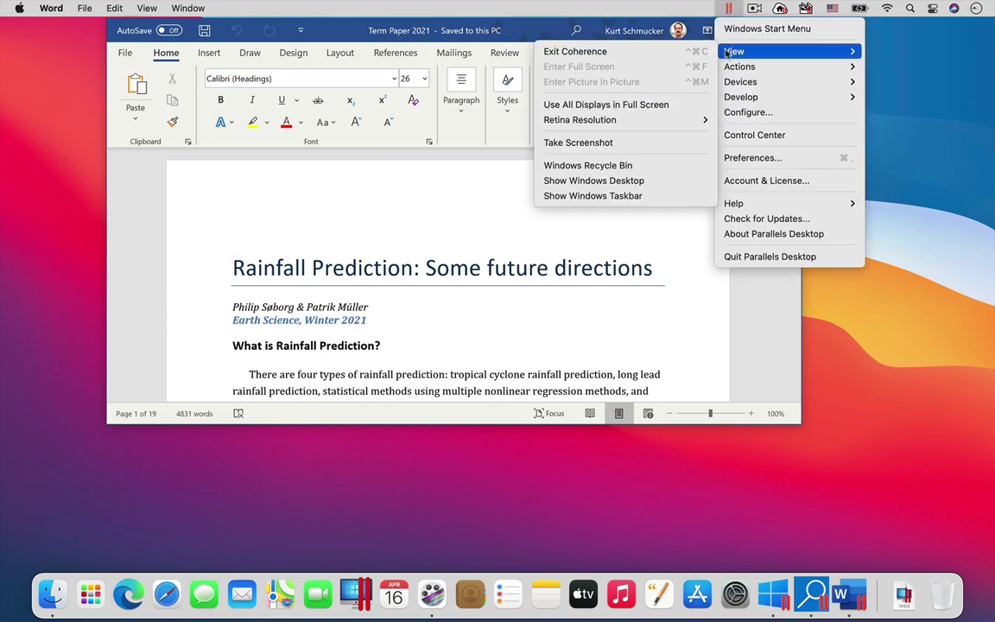
{"action": "left_click", "coordinate": [649, 52]}
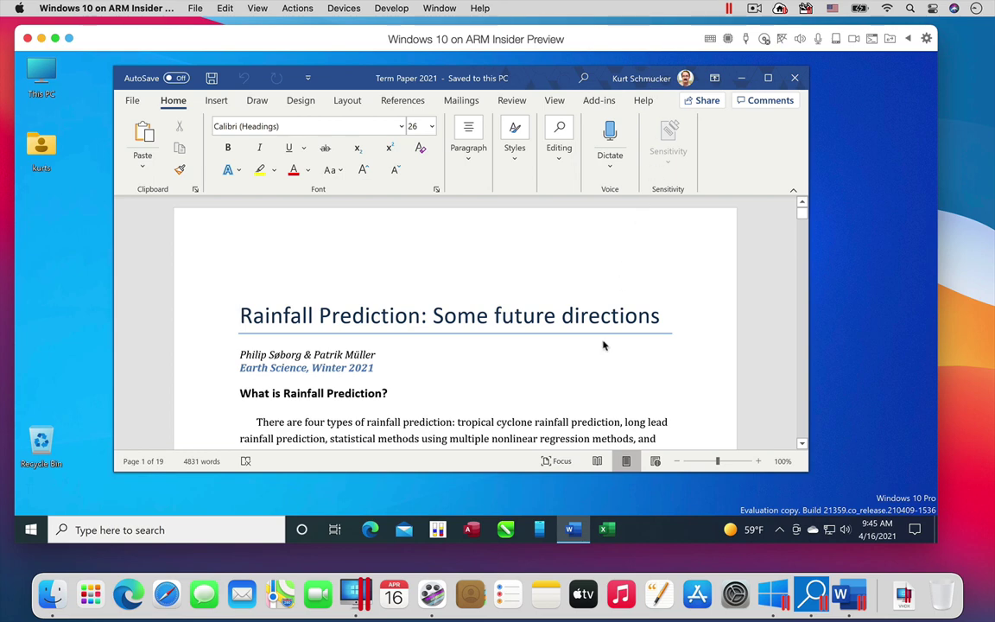
Open the recent 'Financials 2021' workbook in Excel and zoom to about 127%.
{"action": "right_click", "coordinate": [609, 532]}
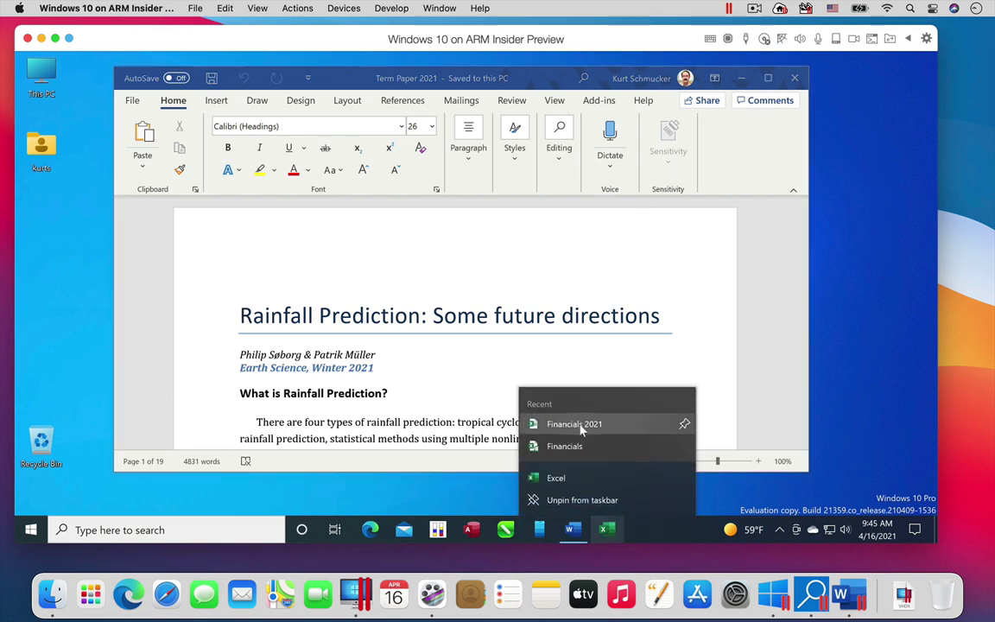
{"action": "left_click", "coordinate": [581, 427]}
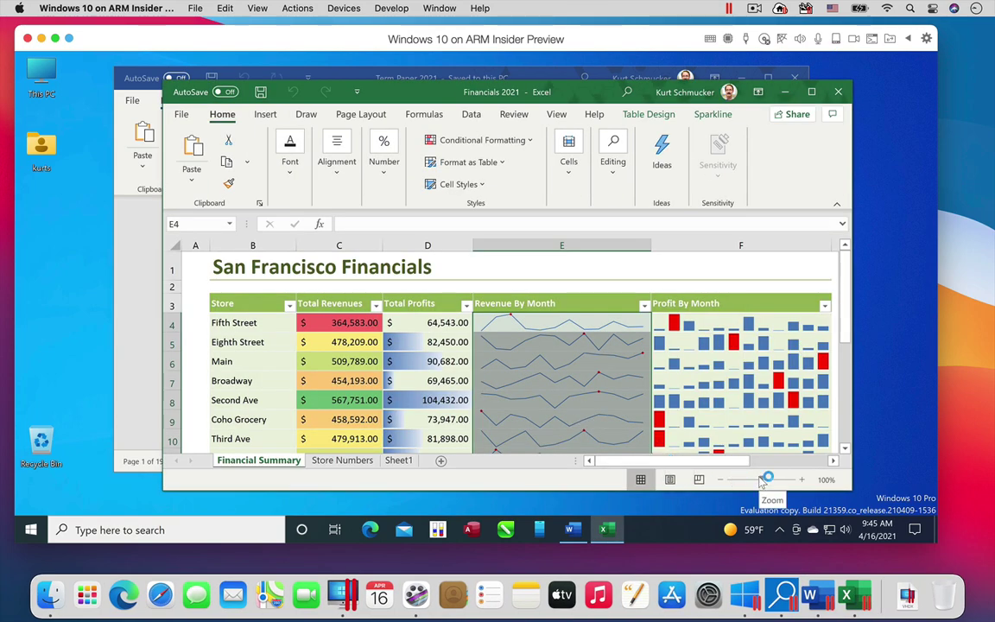
{"action": "mouse_move", "coordinate": [762, 482]}
{"action": "left_mouse_down"}
{"action": "mouse_move", "coordinate": [772, 478]}
{"action": "mouse_move", "coordinate": [756, 480]}
{"action": "left_mouse_up"}
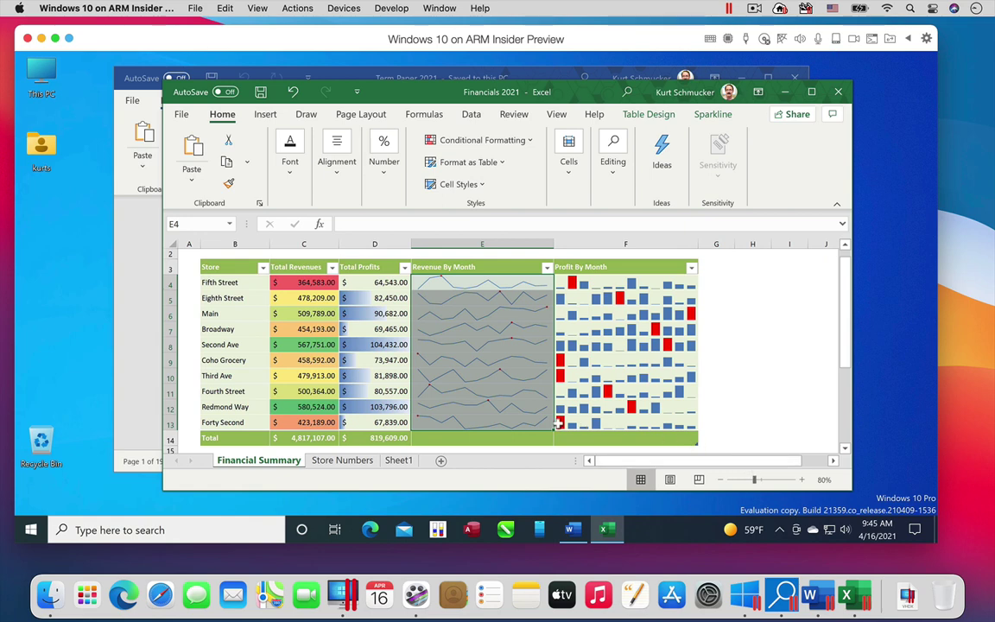
Open the recent Northwind database in Access, log in, and show the full Order List.
{"action": "right_click", "coordinate": [471, 530]}
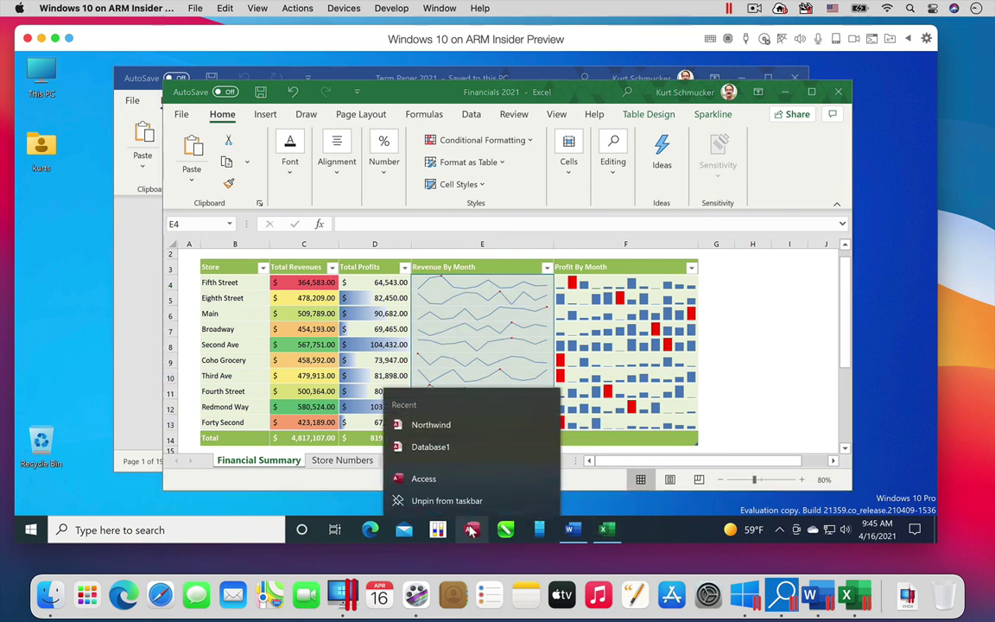
{"action": "left_click", "coordinate": [432, 424]}
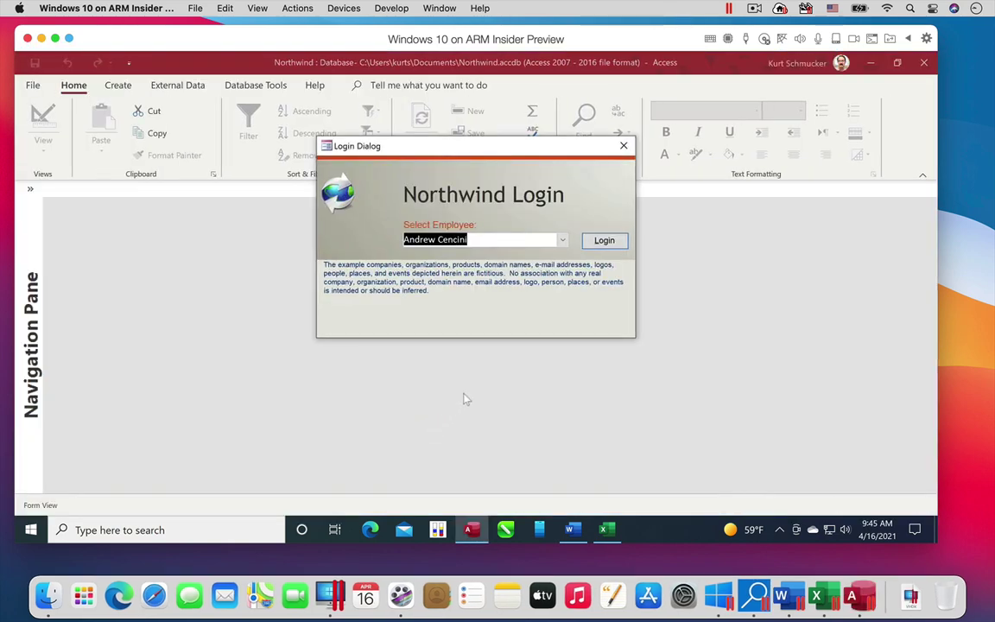
{"action": "left_click", "coordinate": [621, 240]}
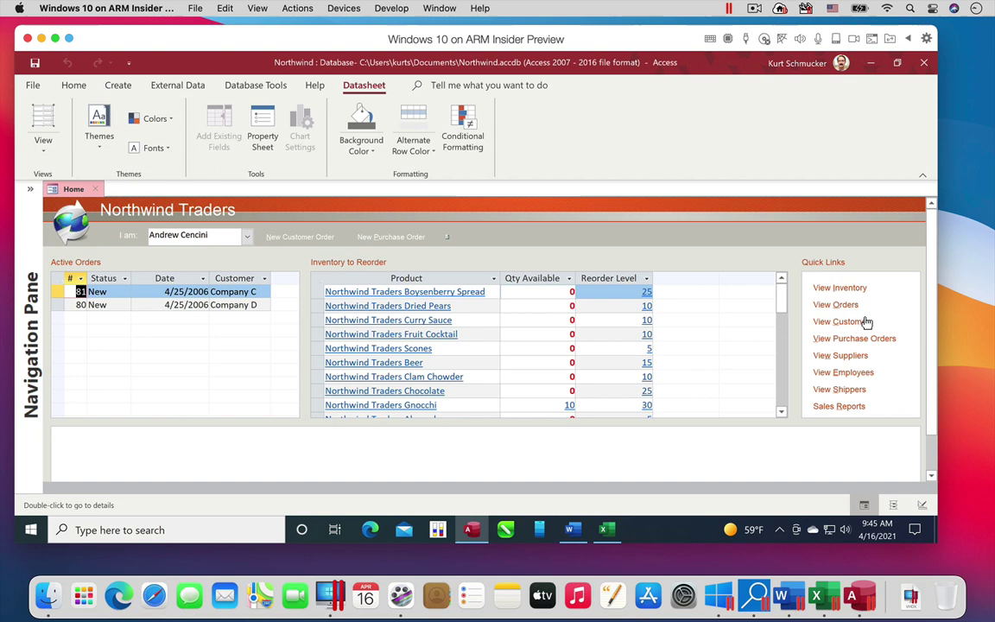
{"action": "left_click", "coordinate": [840, 305]}
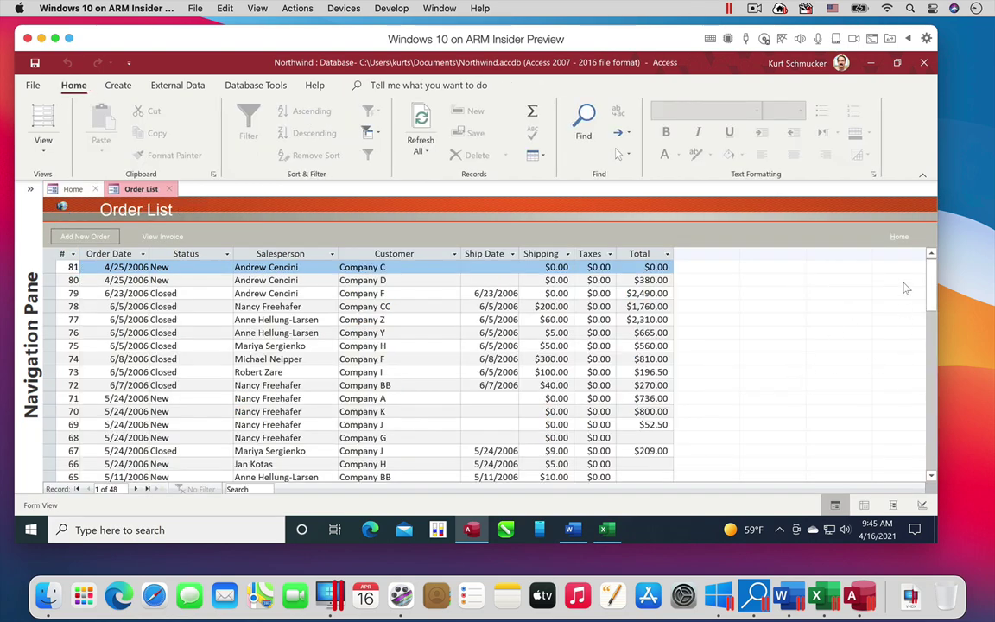
{"action": "mouse_move", "coordinate": [931, 275]}
{"action": "left_mouse_down"}
{"action": "mouse_move", "coordinate": [924, 352]}
{"action": "mouse_move", "coordinate": [914, 270]}
{"action": "left_mouse_up"}
Launch CorelDRAW and open the recent DRAGON comp file via File > Open Recent.
{"action": "left_click", "coordinate": [506, 531]}
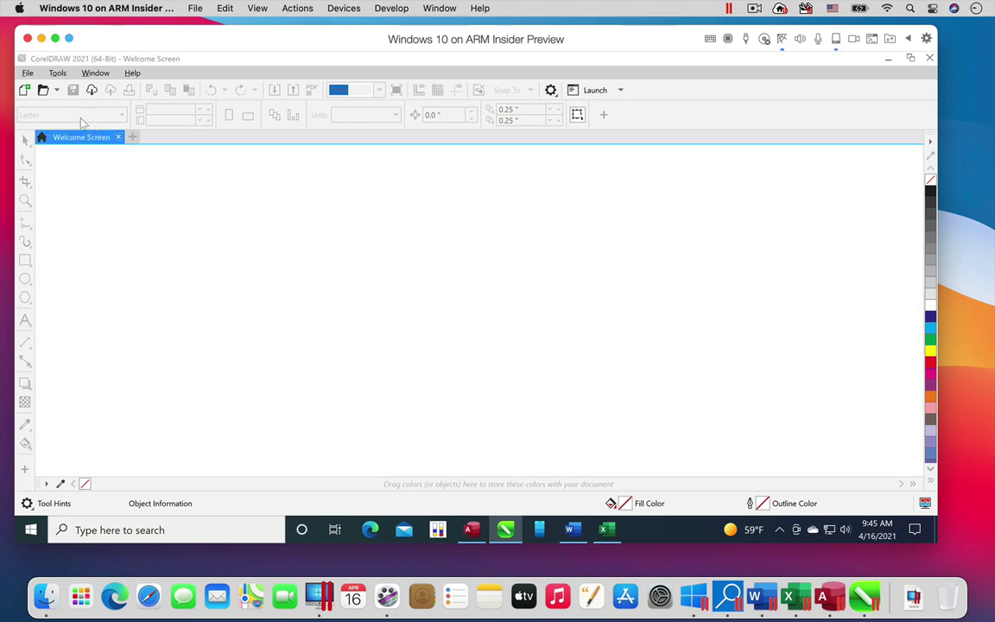
{"action": "left_click", "coordinate": [27, 74]}
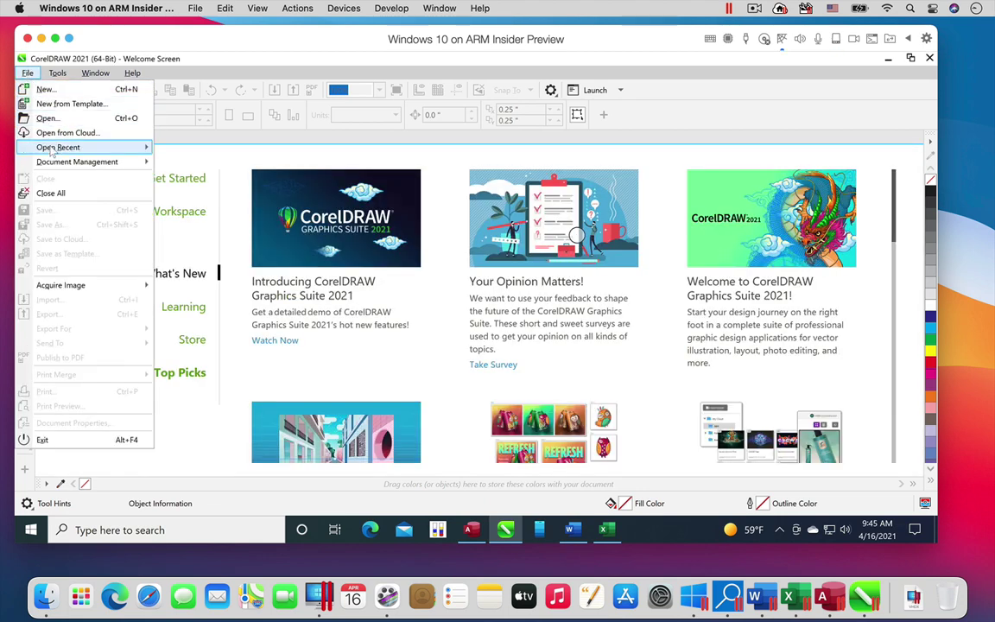
{"action": "mouse_move", "coordinate": [58, 147]}
{"action": "left_click", "coordinate": [203, 150]}
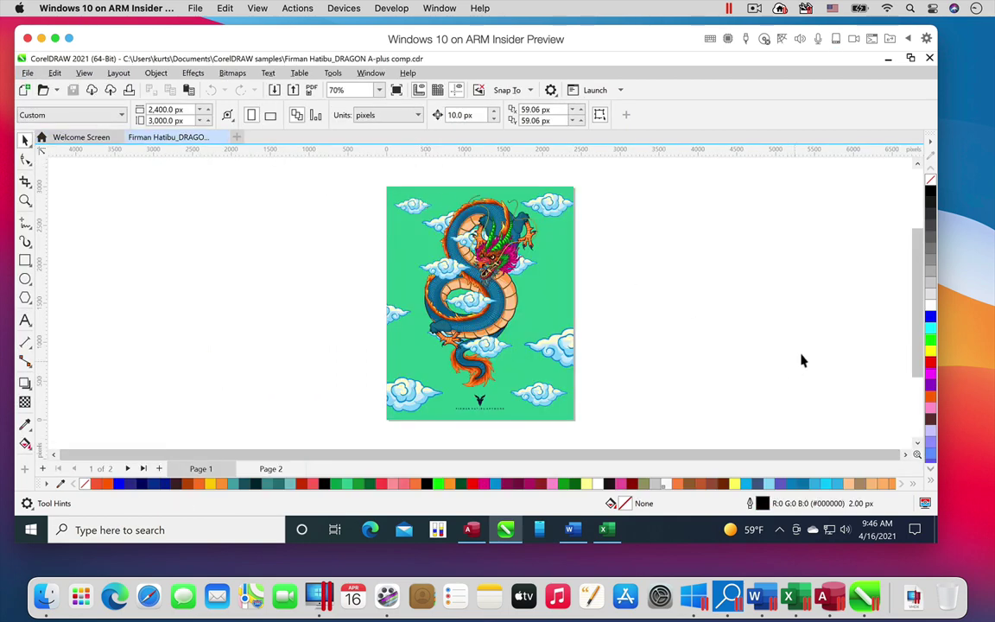
{"action": "left_click_drag", "start_coordinate": [915, 256], "coordinate": [913, 245]}
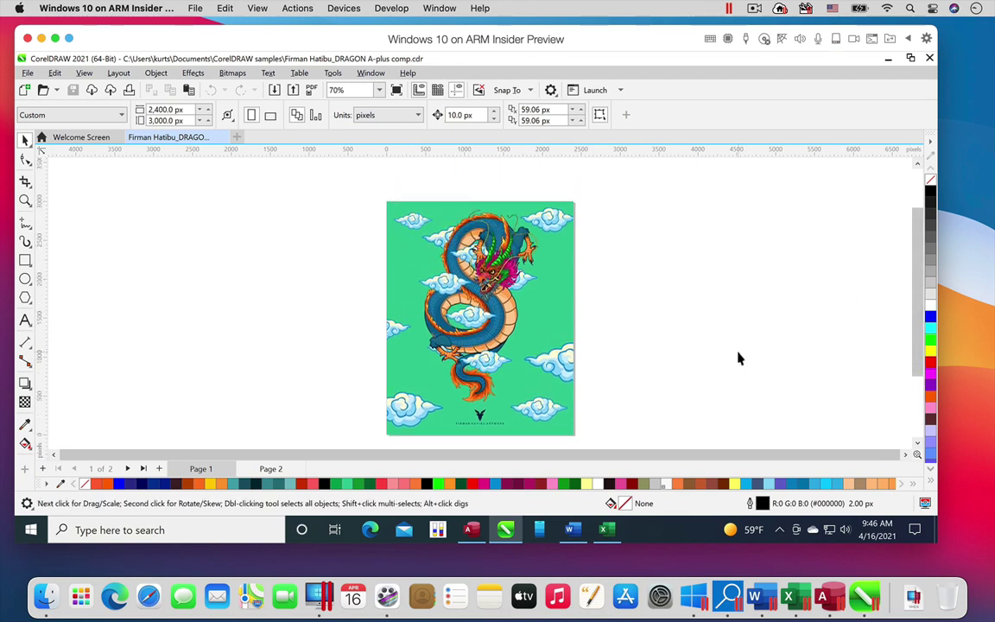
Zoom into the dragon illustration and pan around the drawing.
{"action": "scroll", "coordinate": [738, 356], "scroll_direction": "down", "scroll_amount": 2}
{"action": "scroll", "coordinate": [738, 354], "scroll_direction": "up", "scroll_amount": 2}
{"action": "scroll", "coordinate": [737, 353], "scroll_direction": "up", "scroll_amount": 1}
{"action": "scroll", "coordinate": [736, 351], "scroll_direction": "up", "scroll_amount": 2}
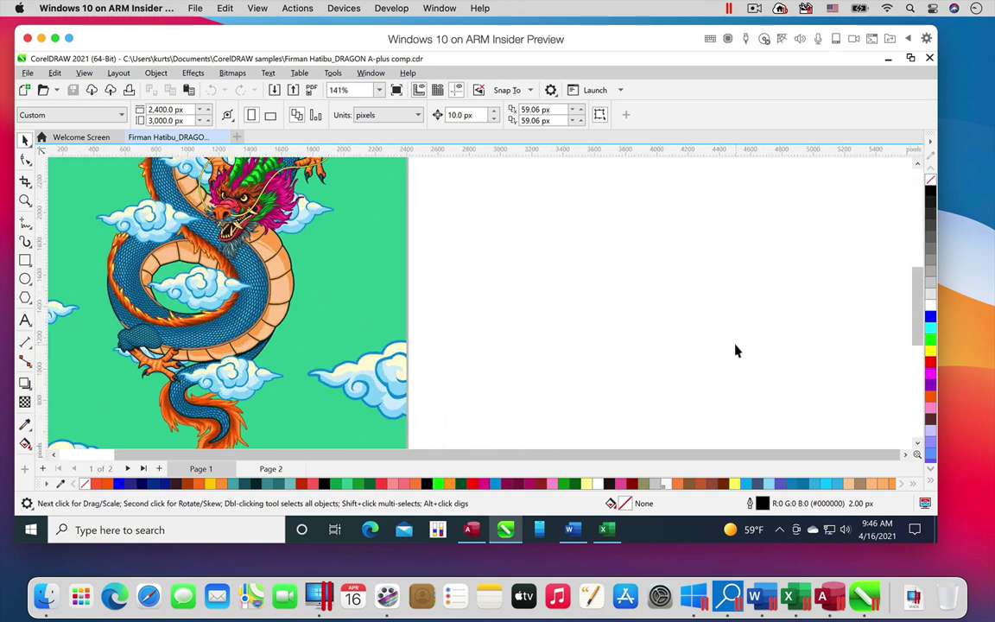
{"action": "scroll", "coordinate": [736, 351], "scroll_direction": "up", "scroll_amount": 1}
{"action": "scroll", "coordinate": [735, 347], "scroll_direction": "up", "scroll_amount": 1}
{"action": "left_click_drag", "start_coordinate": [586, 454], "coordinate": [502, 452]}
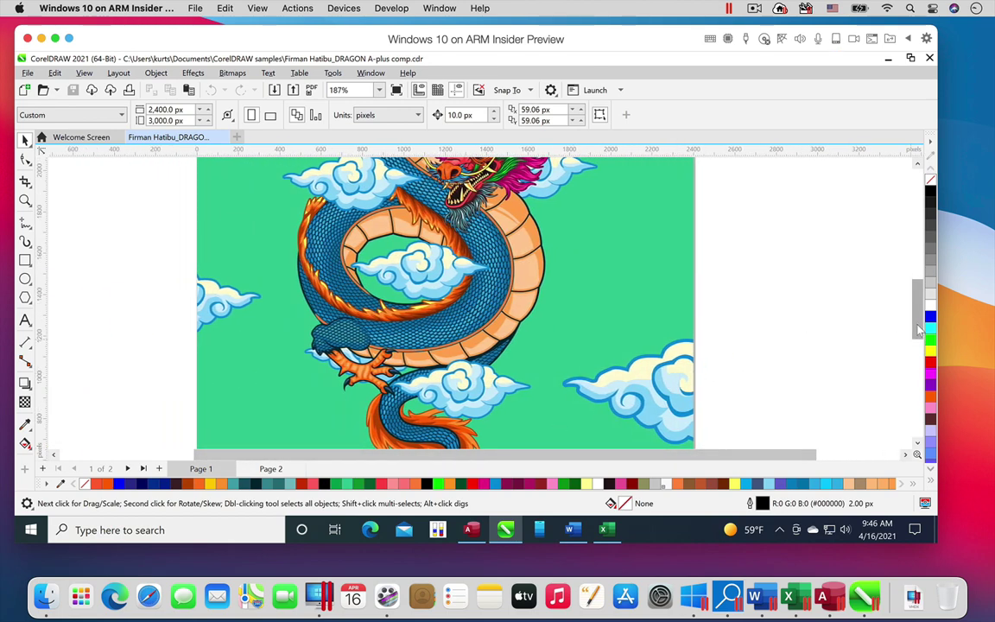
{"action": "left_click_drag", "start_coordinate": [916, 328], "coordinate": [915, 283]}
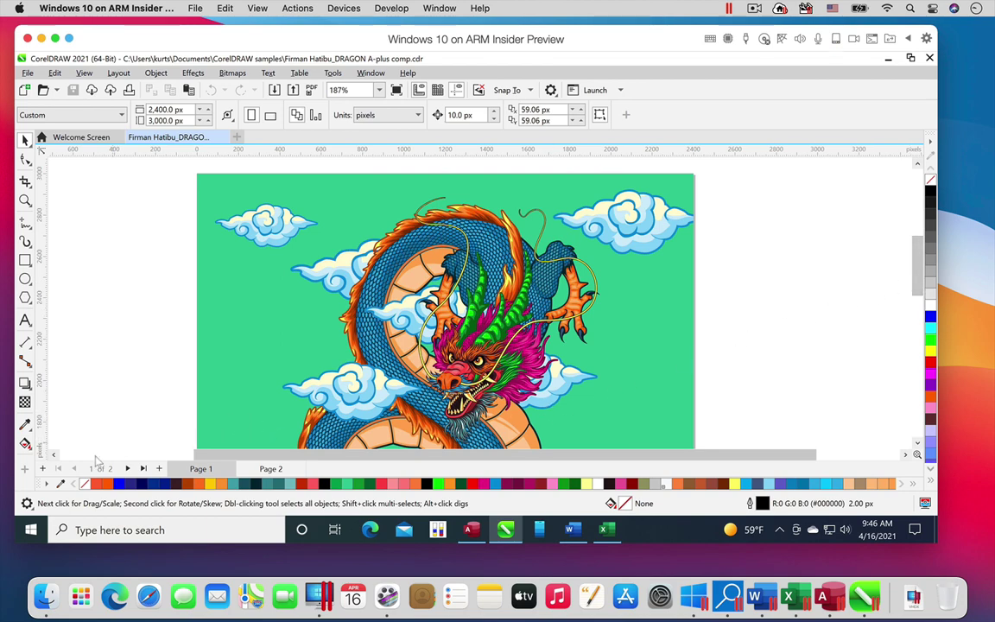
Launch Microsoft Store from the Start menu's app list.
{"action": "left_click", "coordinate": [30, 530]}
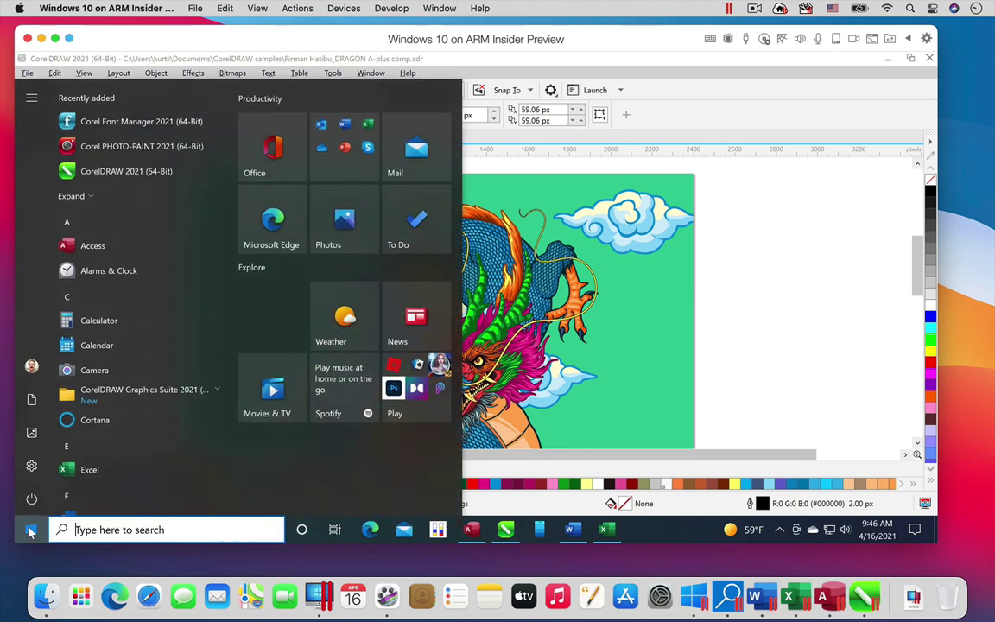
{"action": "scroll", "coordinate": [97, 449], "scroll_direction": "down", "scroll_amount": 2}
{"action": "scroll", "coordinate": [98, 449], "scroll_direction": "down", "scroll_amount": 2}
{"action": "scroll", "coordinate": [102, 444], "scroll_direction": "down", "scroll_amount": 2}
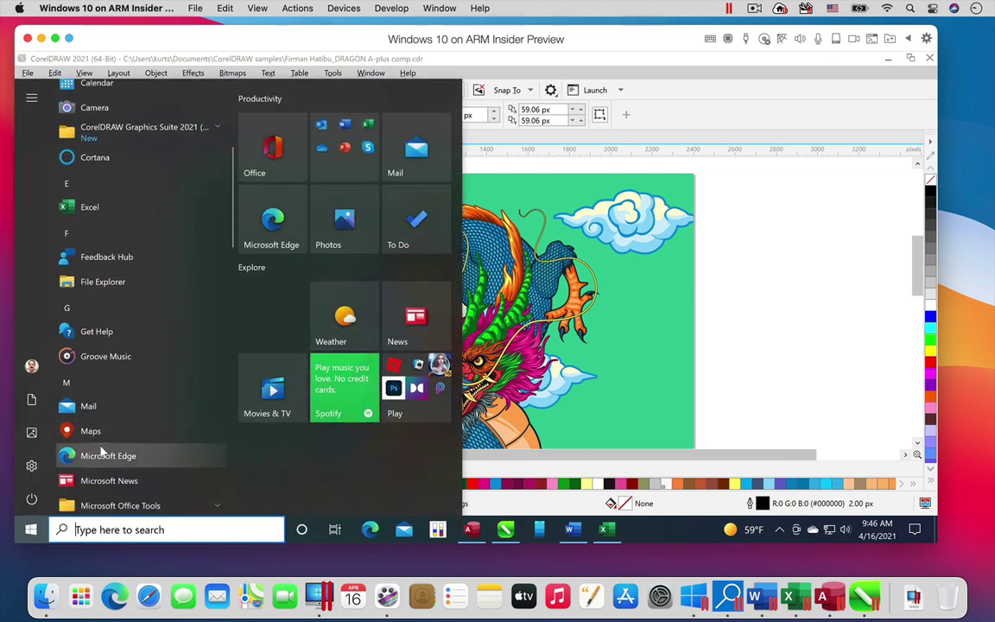
{"action": "scroll", "coordinate": [100, 447], "scroll_direction": "down", "scroll_amount": 2}
{"action": "scroll", "coordinate": [101, 445], "scroll_direction": "down", "scroll_amount": 2}
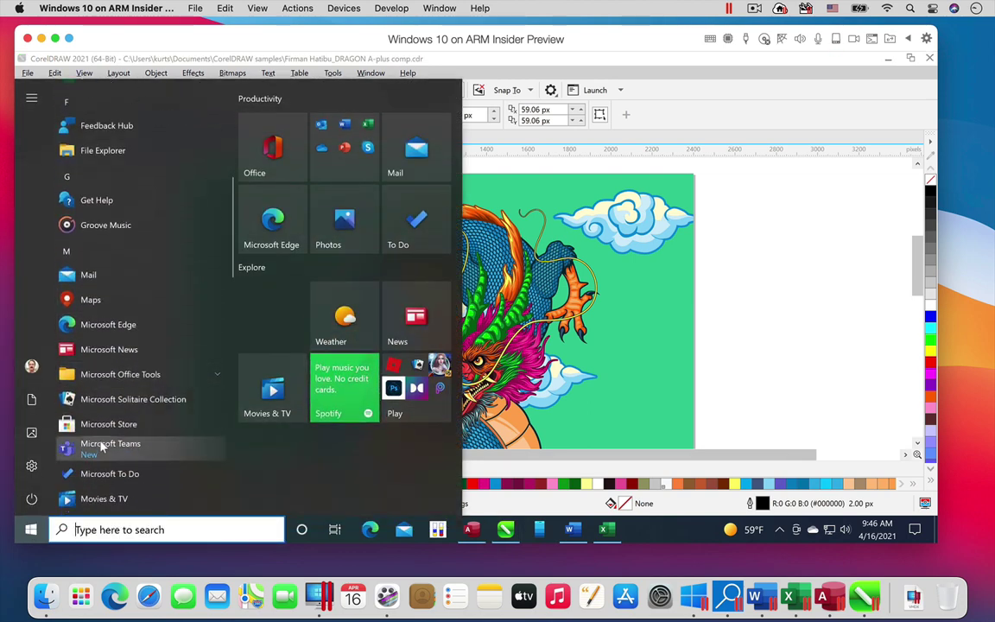
{"action": "left_click", "coordinate": [102, 425]}
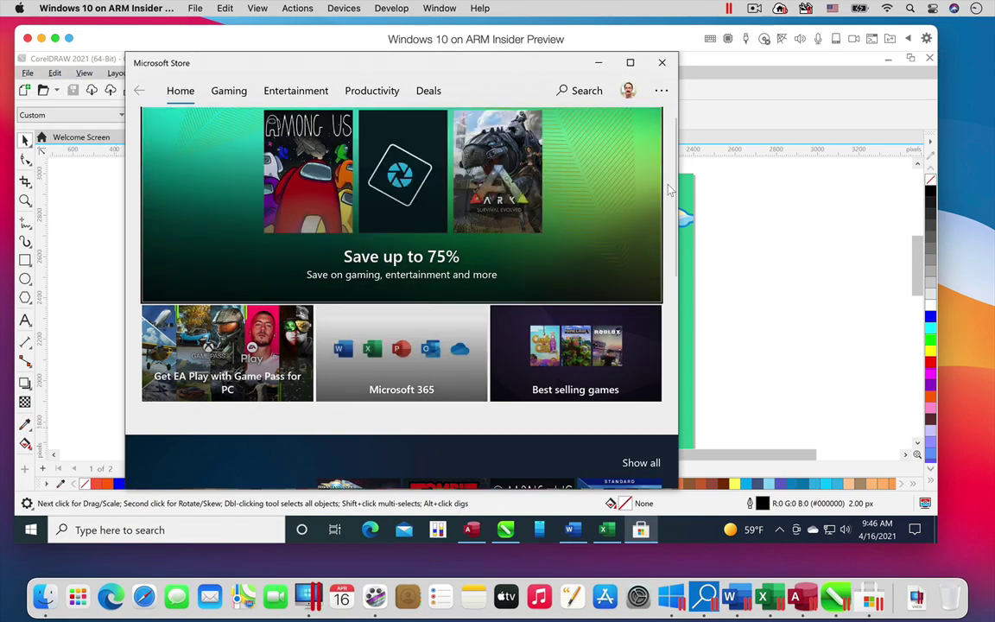
Scroll the Store Home page past Core games, Top free apps and Featured free games, then back up.
{"action": "scroll", "coordinate": [588, 350], "scroll_direction": "down", "scroll_amount": 2}
{"action": "scroll", "coordinate": [588, 350], "scroll_direction": "down", "scroll_amount": 2}
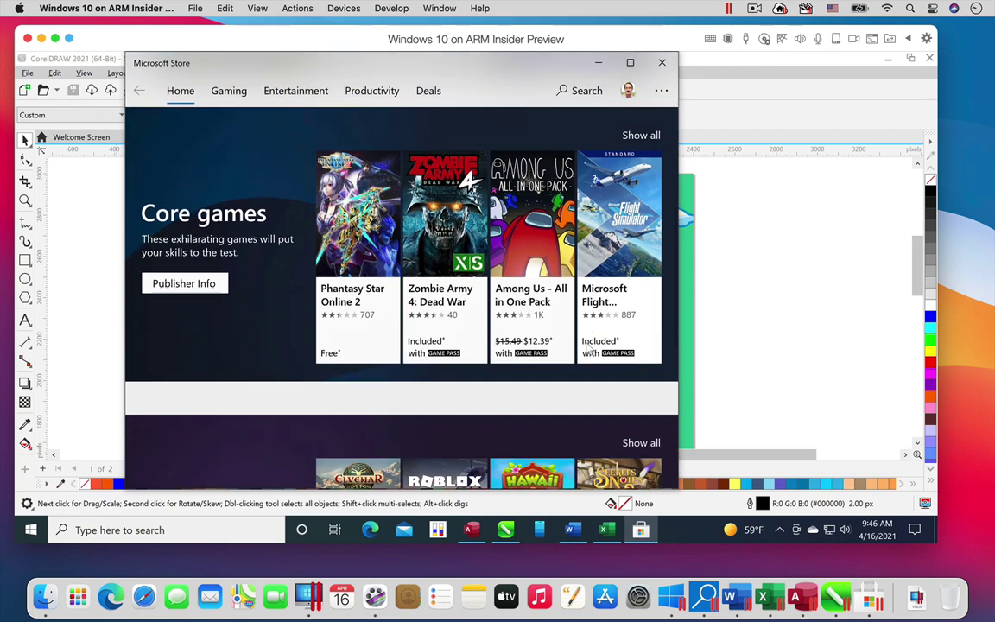
{"action": "scroll", "coordinate": [586, 346], "scroll_direction": "down", "scroll_amount": 3}
{"action": "scroll", "coordinate": [588, 348], "scroll_direction": "down", "scroll_amount": 3}
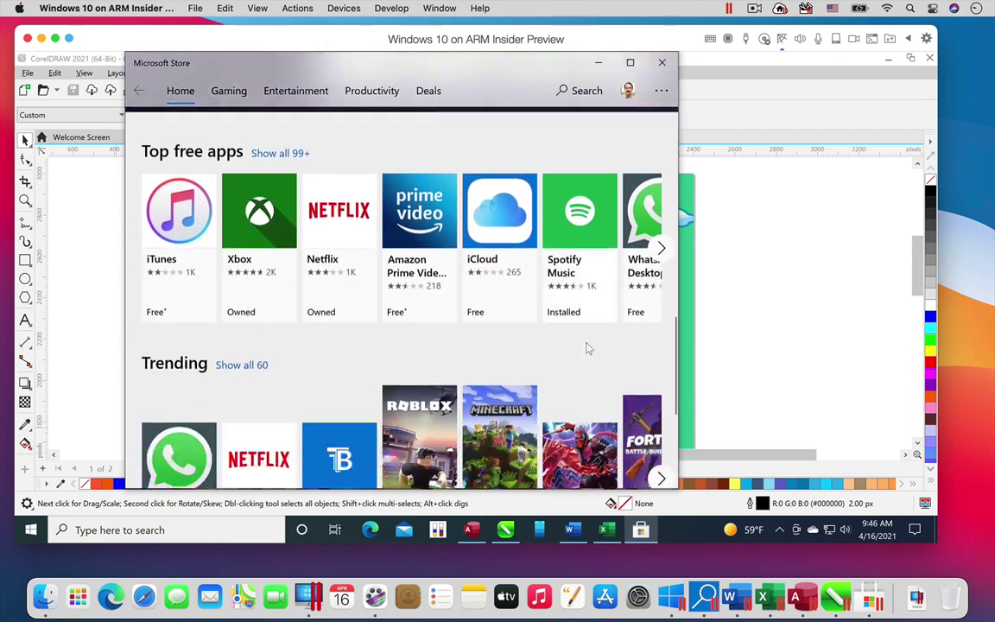
{"action": "scroll", "coordinate": [586, 348], "scroll_direction": "down", "scroll_amount": 2}
{"action": "scroll", "coordinate": [587, 348], "scroll_direction": "up", "scroll_amount": 1}
{"action": "scroll", "coordinate": [587, 348], "scroll_direction": "up", "scroll_amount": 3}
{"action": "scroll", "coordinate": [588, 349], "scroll_direction": "up", "scroll_amount": 2}
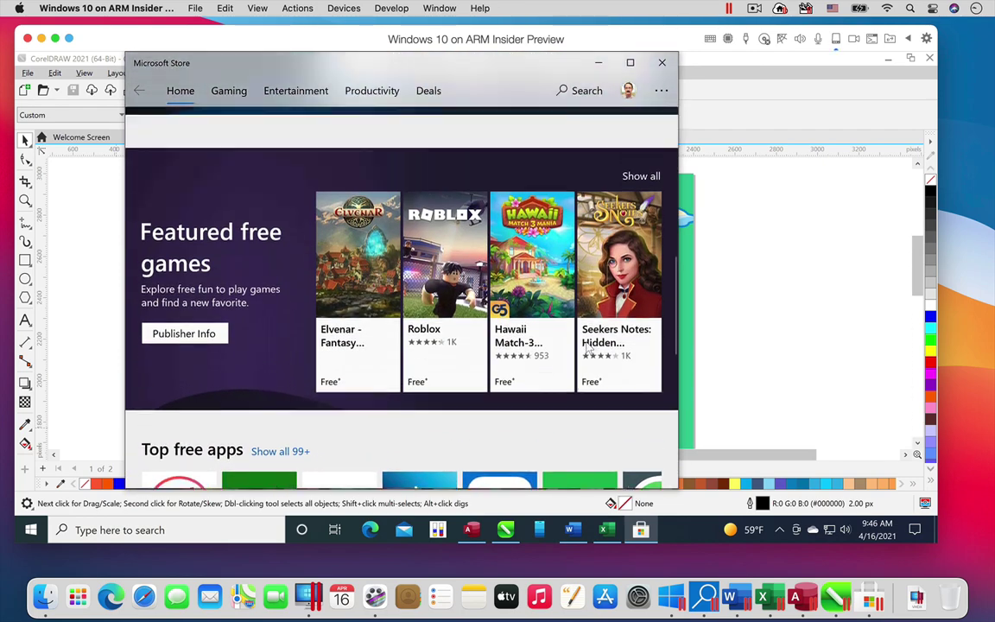
{"action": "scroll", "coordinate": [588, 348], "scroll_direction": "up", "scroll_amount": 1}
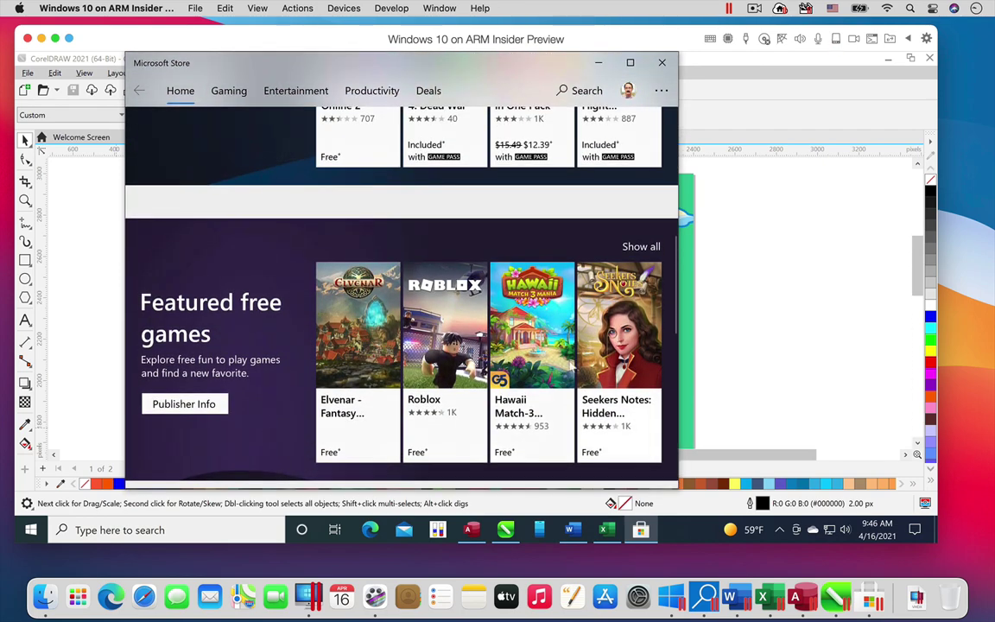
Launch the Water Sort Puzzle game from the Start menu's app list.
{"action": "left_click", "coordinate": [30, 529]}
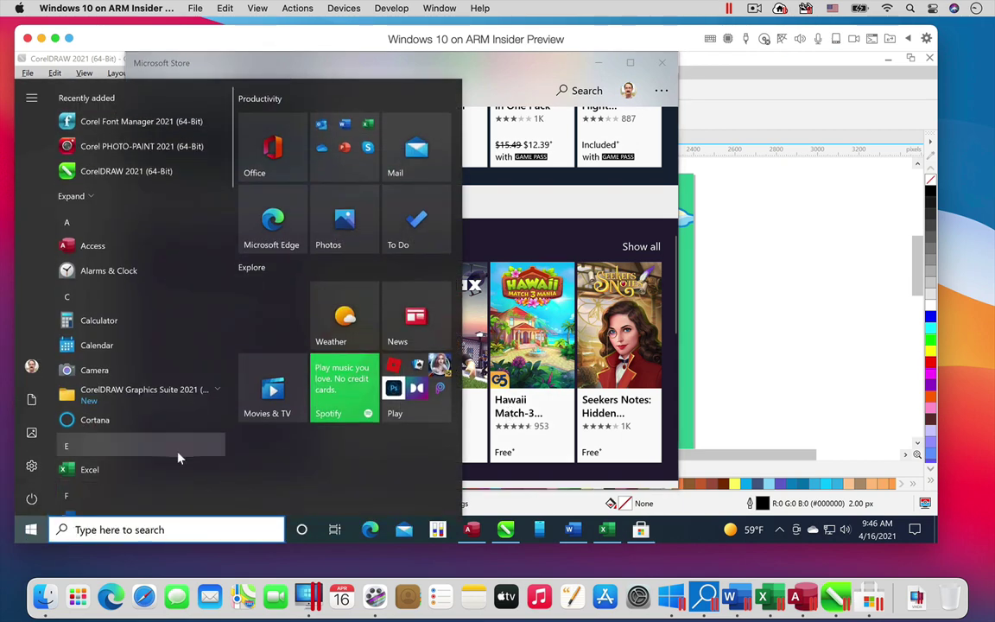
{"action": "scroll", "coordinate": [178, 456], "scroll_direction": "down", "scroll_amount": 1}
{"action": "scroll", "coordinate": [178, 456], "scroll_direction": "down", "scroll_amount": 2}
{"action": "scroll", "coordinate": [178, 456], "scroll_direction": "down", "scroll_amount": 2}
{"action": "scroll", "coordinate": [178, 458], "scroll_direction": "down", "scroll_amount": 2}
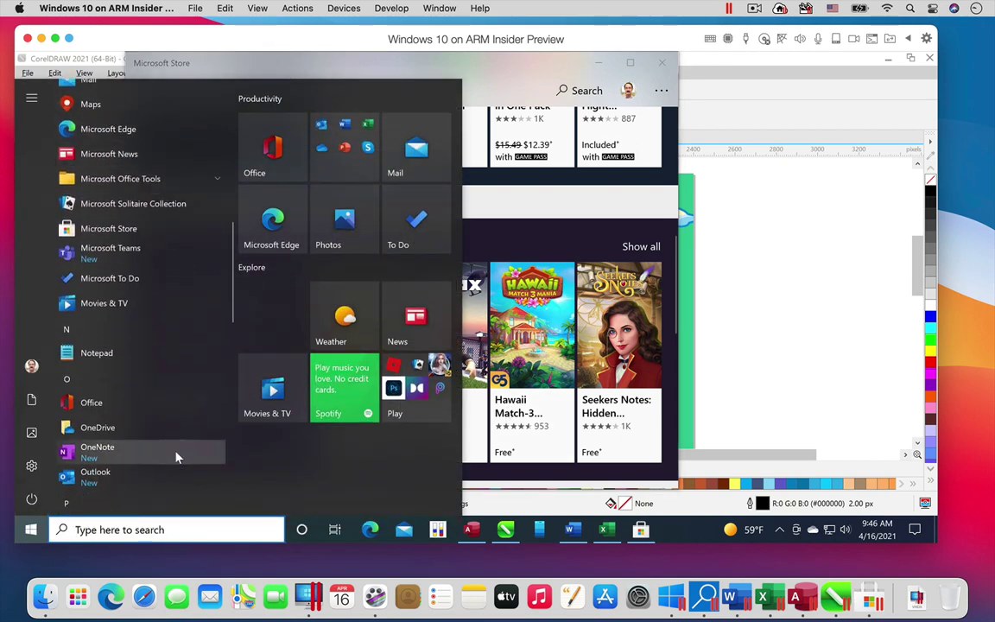
{"action": "scroll", "coordinate": [177, 458], "scroll_direction": "down", "scroll_amount": 2}
{"action": "scroll", "coordinate": [176, 458], "scroll_direction": "down", "scroll_amount": 2}
{"action": "scroll", "coordinate": [175, 456], "scroll_direction": "down", "scroll_amount": 2}
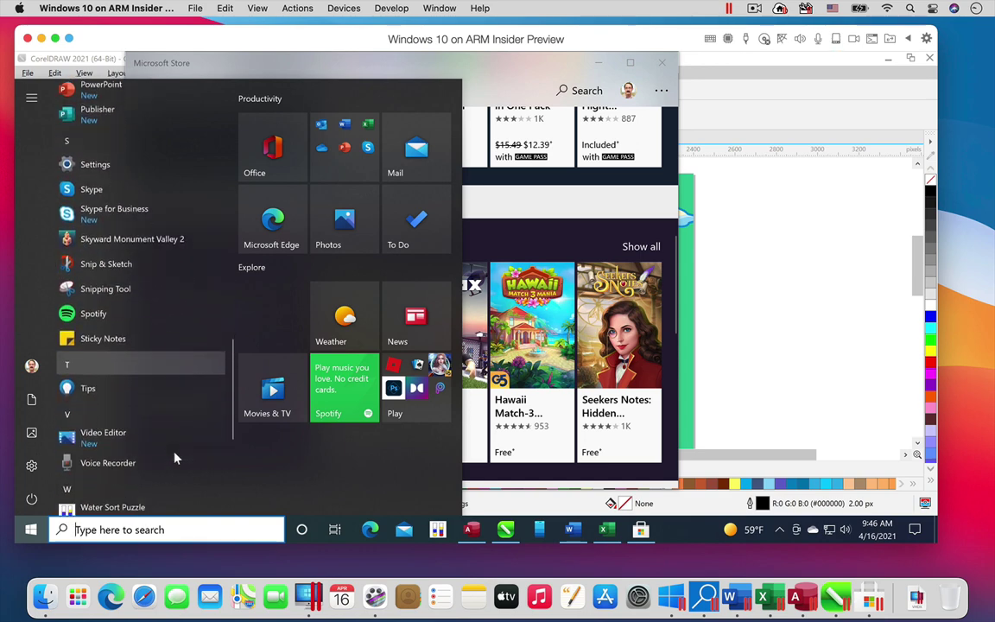
{"action": "scroll", "coordinate": [173, 455], "scroll_direction": "down", "scroll_amount": 1}
{"action": "left_click", "coordinate": [150, 436]}
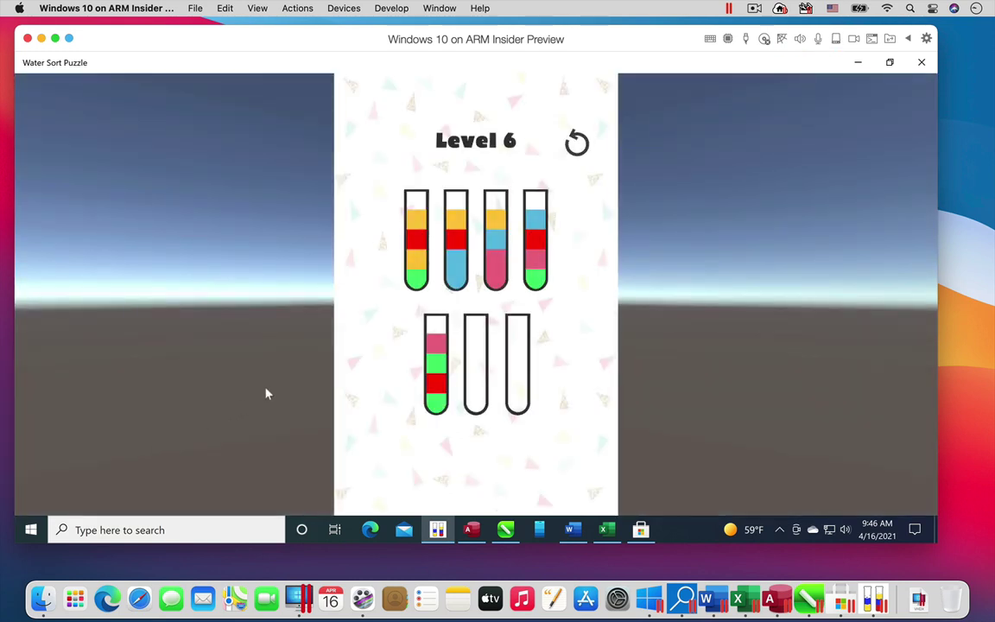
Fill the bottom-middle tube with all the yellow and start red in the bottom-right tube.
{"action": "left_click", "coordinate": [416, 226]}
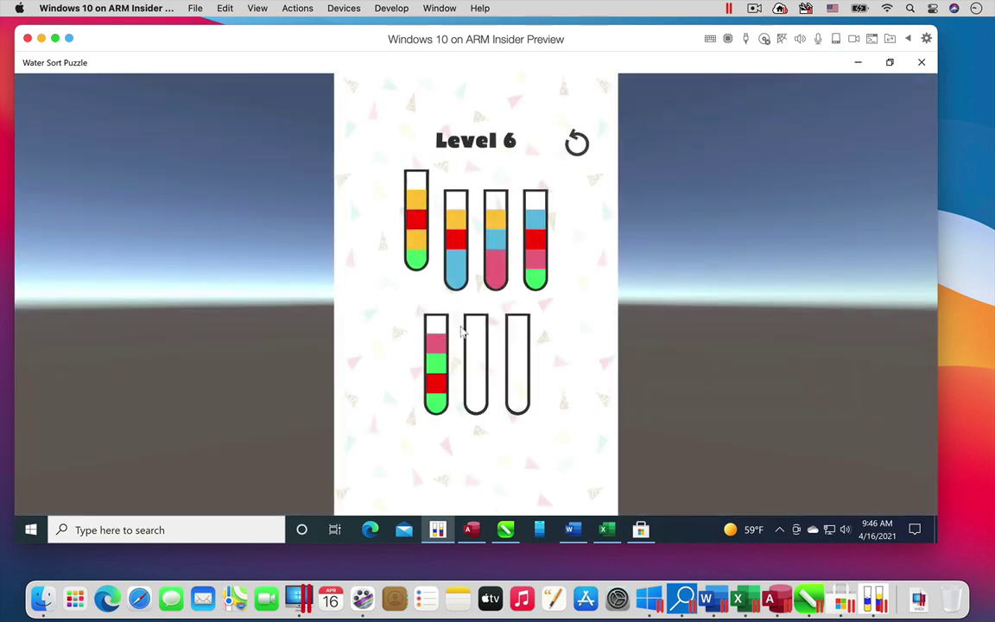
{"action": "left_click", "coordinate": [473, 346]}
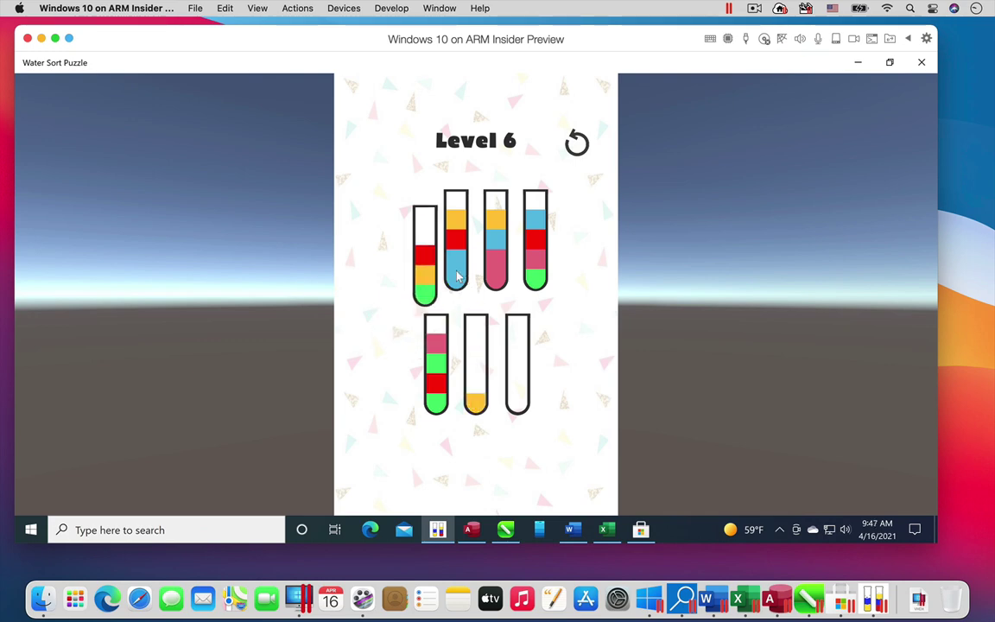
{"action": "left_click", "coordinate": [466, 253]}
{"action": "left_click", "coordinate": [476, 367]}
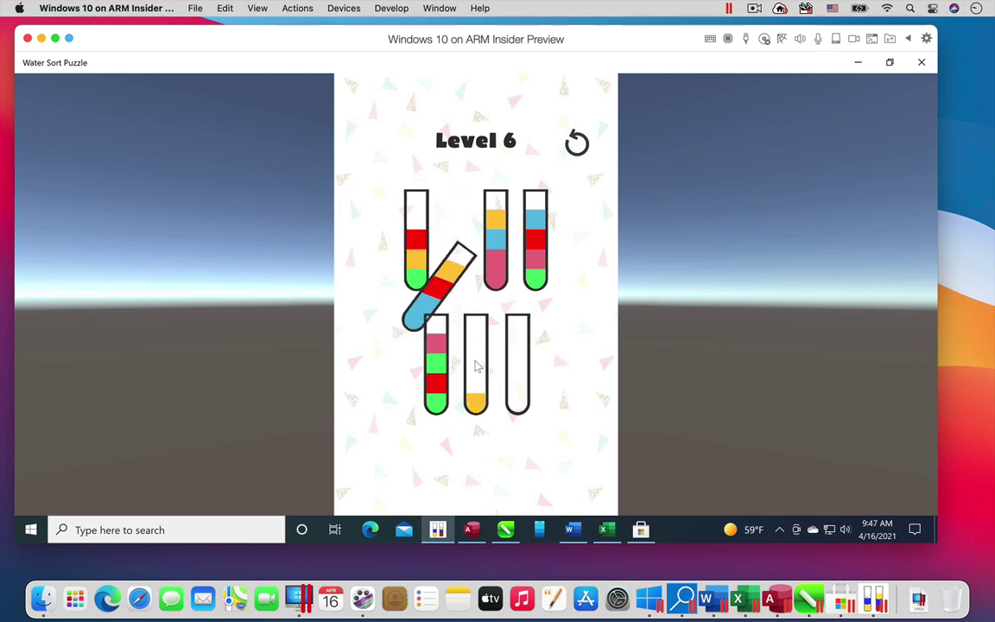
{"action": "left_click", "coordinate": [496, 253]}
{"action": "left_click", "coordinate": [480, 359]}
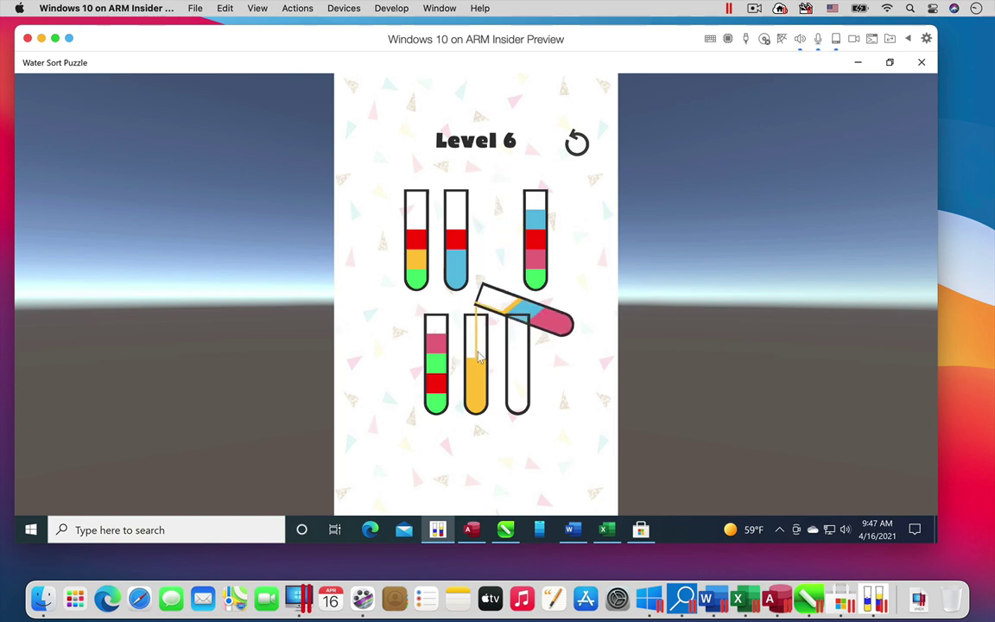
{"action": "left_click", "coordinate": [412, 239]}
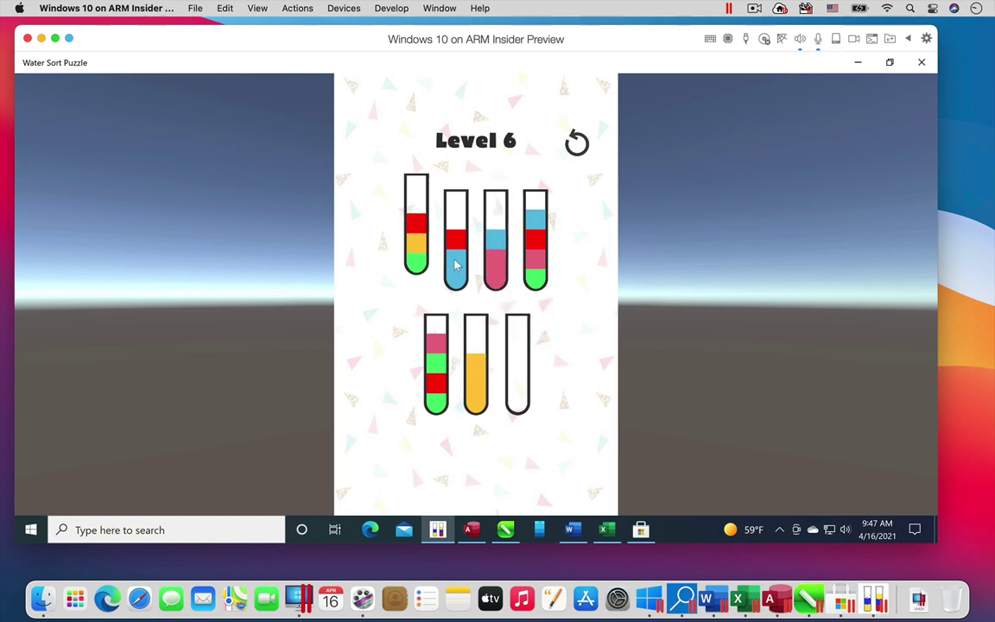
{"action": "left_click", "coordinate": [515, 388]}
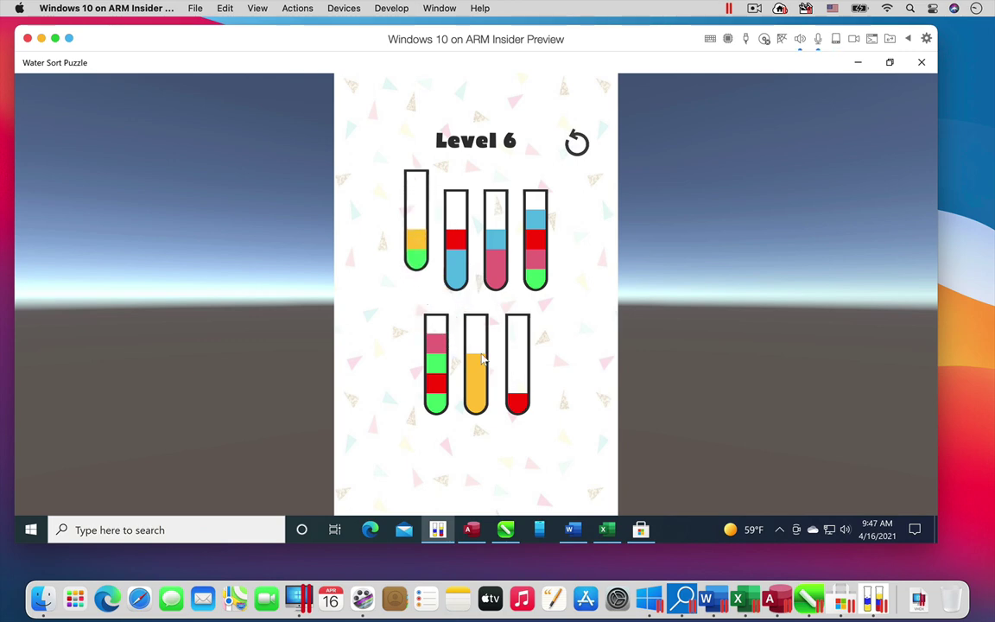
{"action": "left_click", "coordinate": [480, 362]}
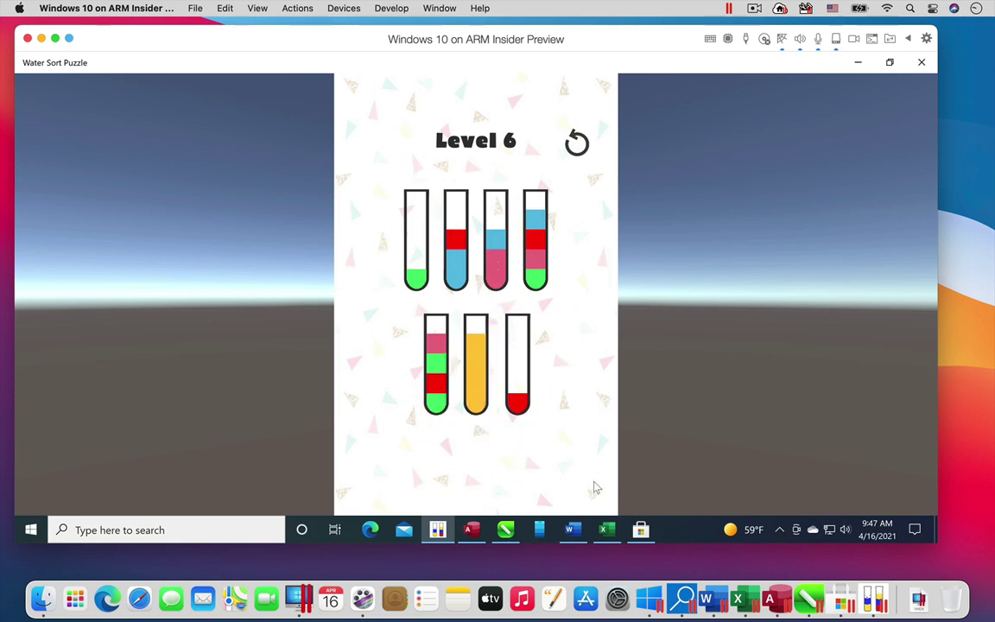
Bring Word, Excel, Access, Store, then CorelDRAW to the front in turn via the taskbar.
{"action": "left_click", "coordinate": [575, 530]}
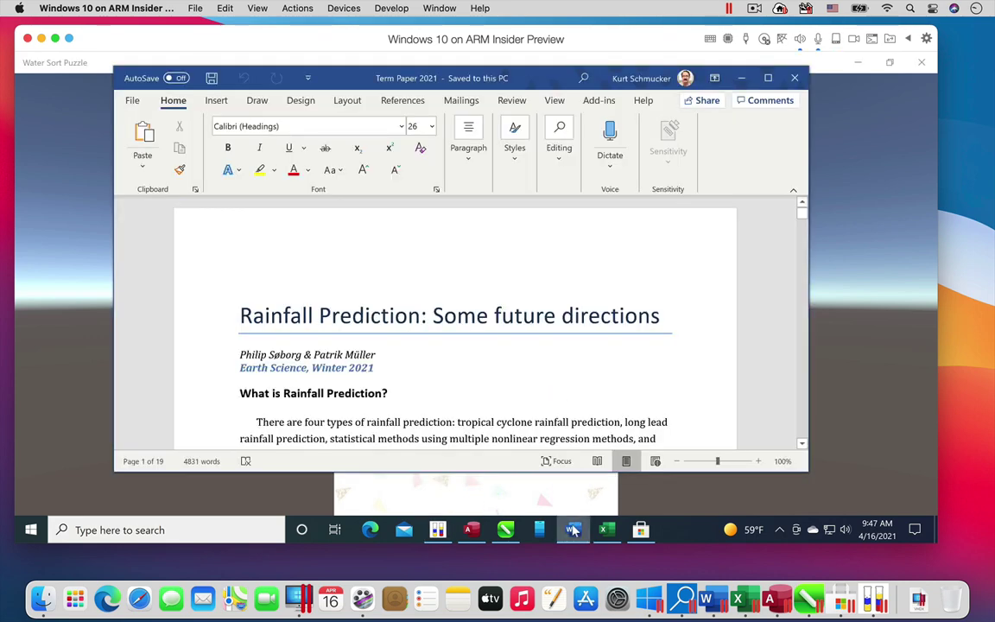
{"action": "left_click", "coordinate": [608, 531]}
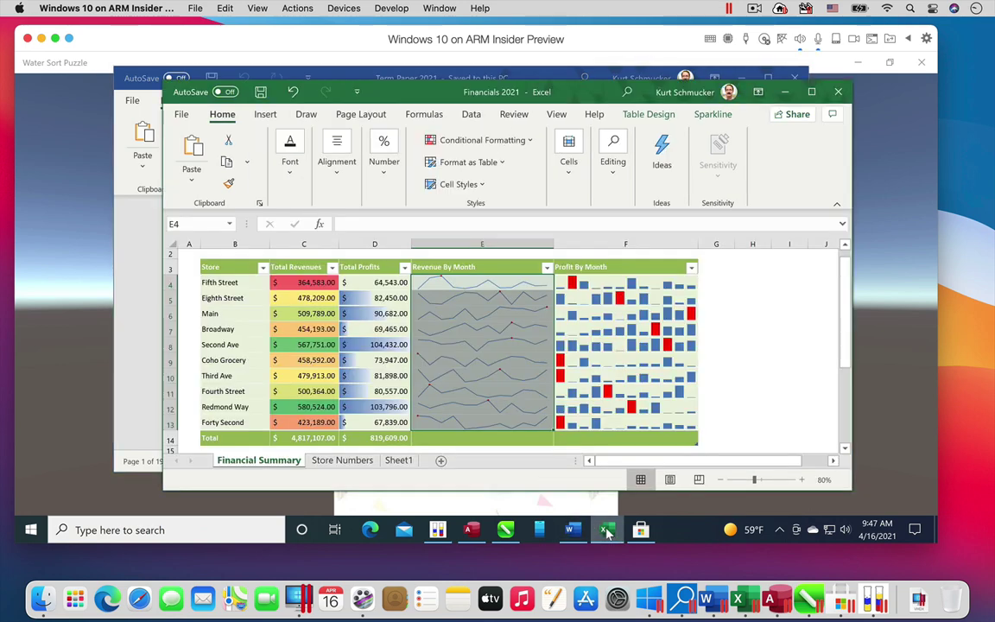
{"action": "left_click", "coordinate": [472, 529]}
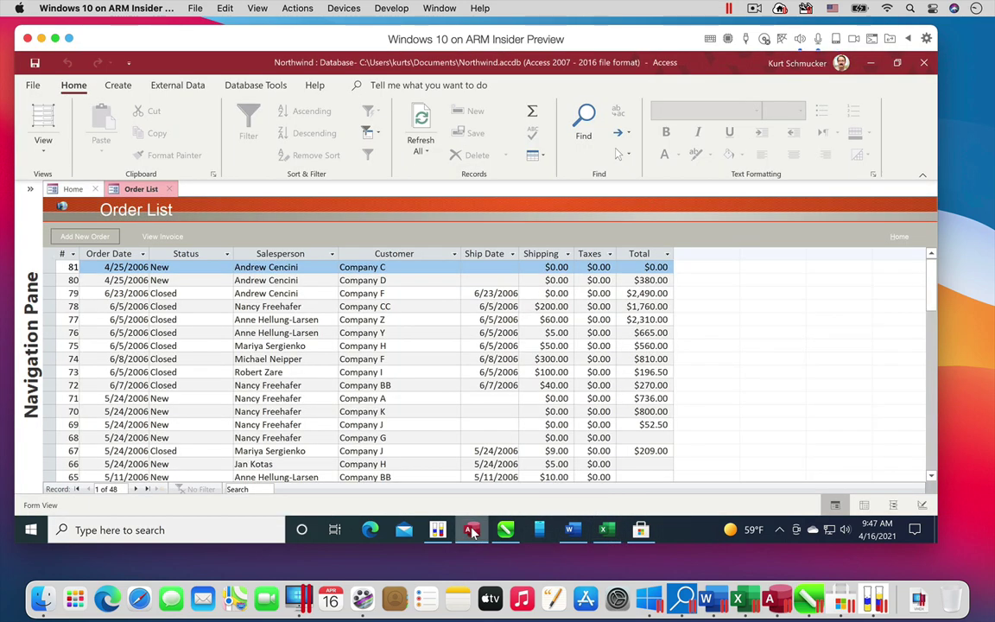
{"action": "left_click", "coordinate": [641, 530]}
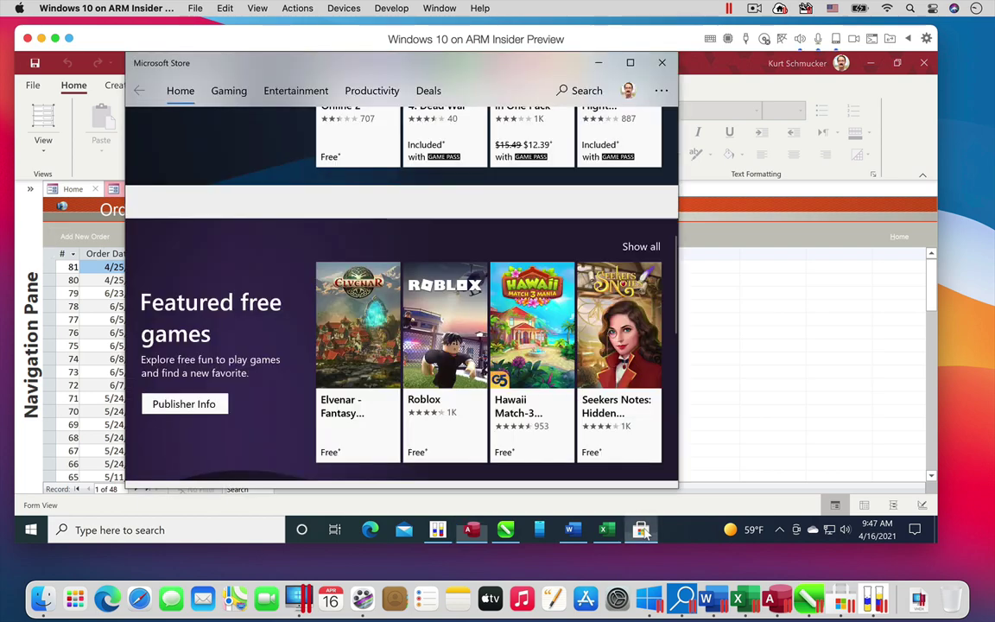
{"action": "left_click", "coordinate": [506, 530]}
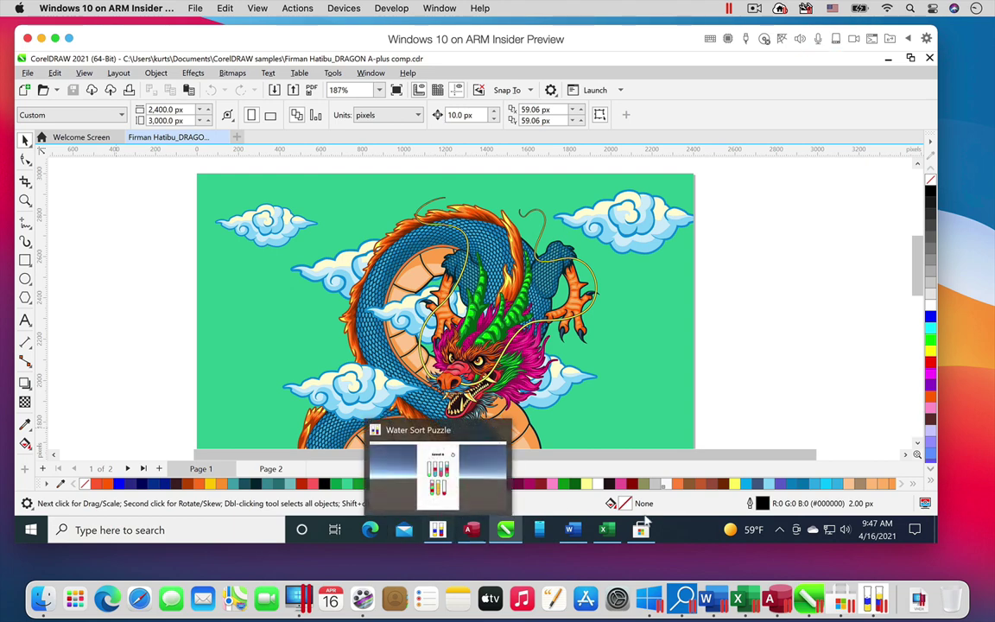
Open Task Manager from the taskbar menu and expand it to the per-process Details list.
{"action": "right_click", "coordinate": [684, 528]}
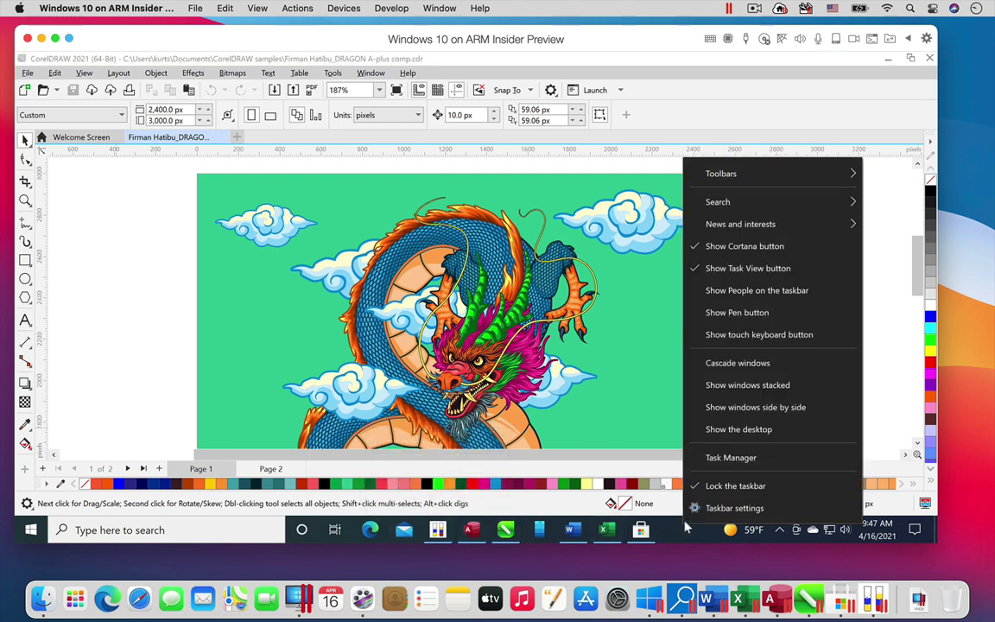
{"action": "left_click", "coordinate": [730, 458]}
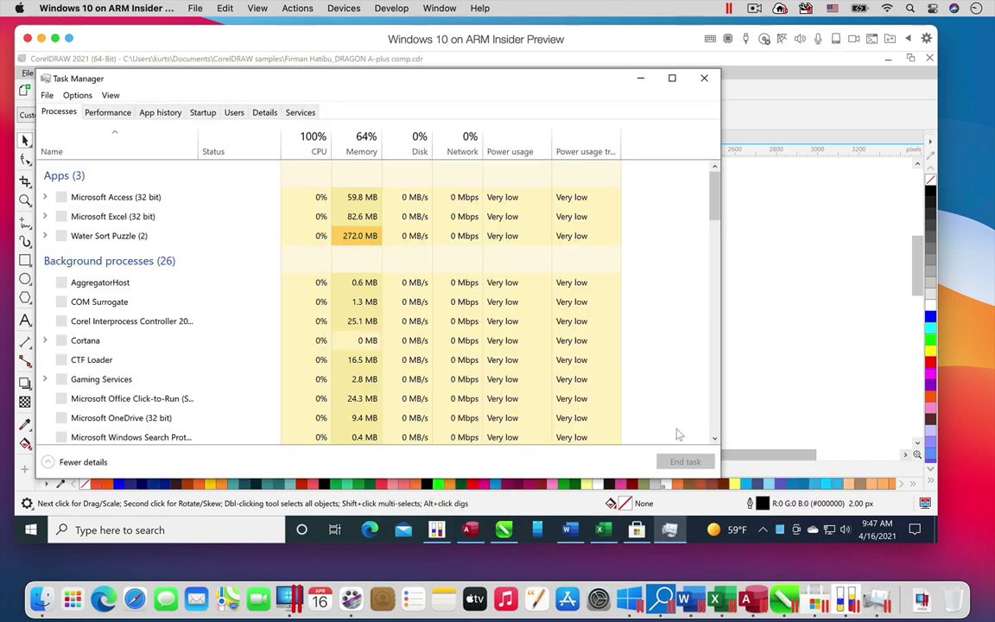
{"action": "left_click", "coordinate": [264, 113]}
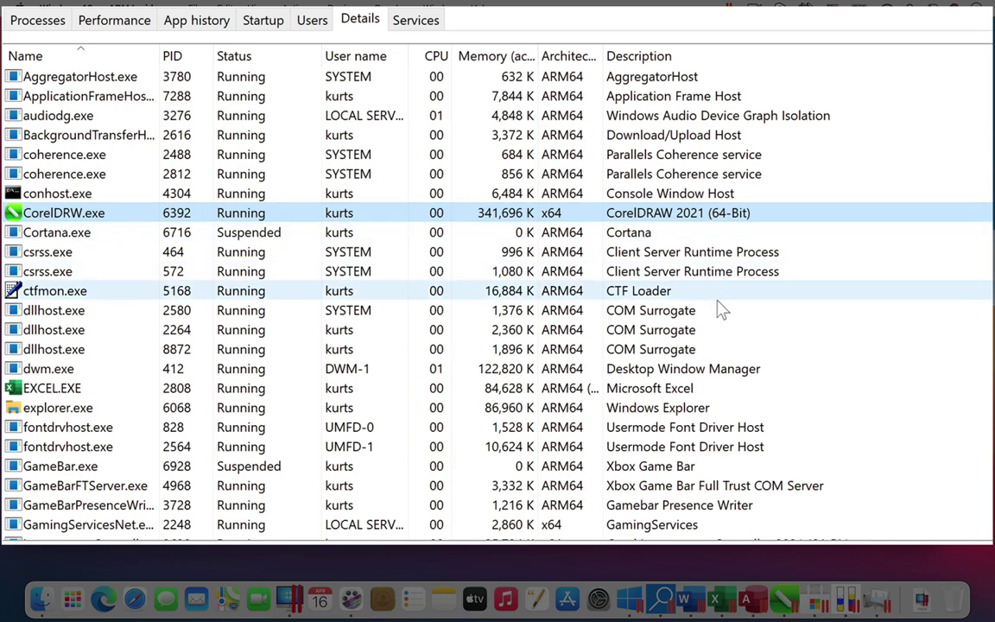
Scroll the process Architecture column, selecting the x86 OfficeClickToRun.exe and reviewing ARM64/x64 entries.
{"action": "scroll", "coordinate": [724, 307], "scroll_direction": "down", "scroll_amount": 2}
{"action": "scroll", "coordinate": [725, 311], "scroll_direction": "down", "scroll_amount": 3}
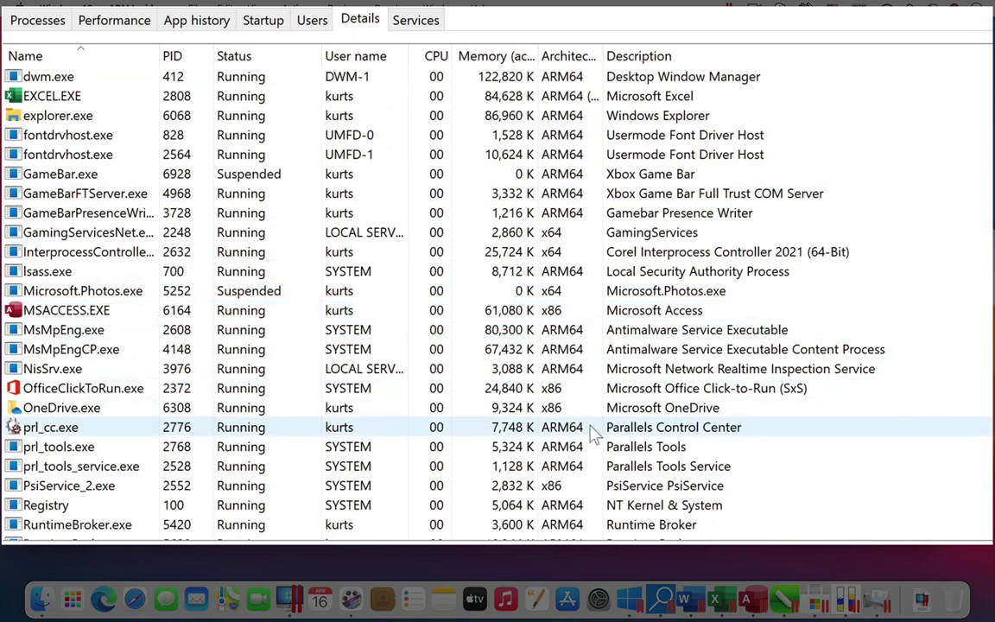
{"action": "left_click", "coordinate": [596, 391]}
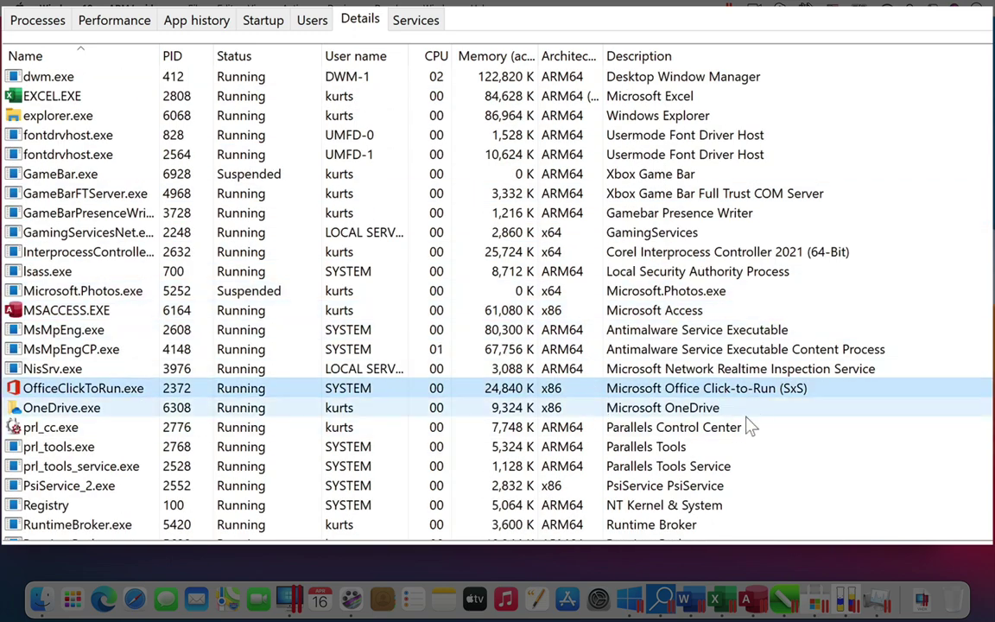
{"action": "scroll", "coordinate": [656, 451], "scroll_direction": "down", "scroll_amount": 1}
{"action": "scroll", "coordinate": [678, 455], "scroll_direction": "down", "scroll_amount": 3}
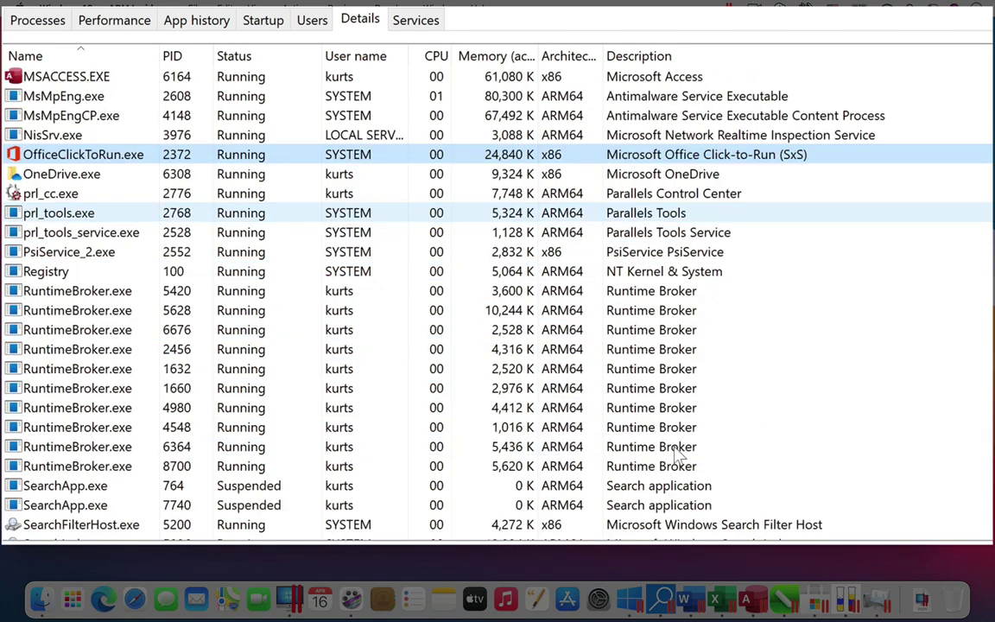
{"action": "scroll", "coordinate": [678, 453], "scroll_direction": "down", "scroll_amount": 1}
{"action": "scroll", "coordinate": [678, 453], "scroll_direction": "down", "scroll_amount": 2}
{"action": "scroll", "coordinate": [678, 453], "scroll_direction": "down", "scroll_amount": 3}
{"action": "scroll", "coordinate": [678, 455], "scroll_direction": "down", "scroll_amount": 1}
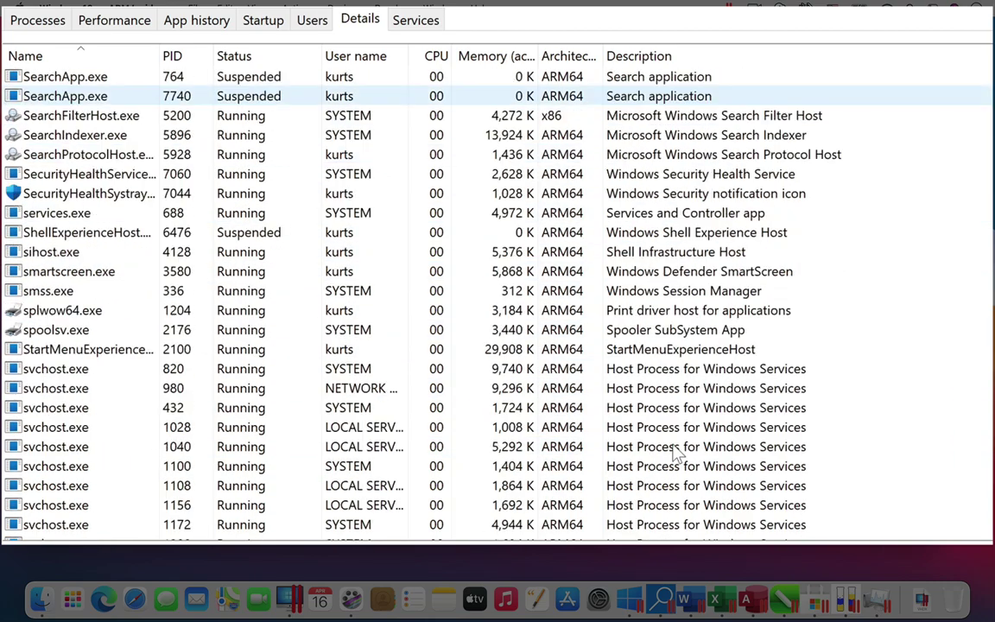
{"action": "scroll", "coordinate": [678, 456], "scroll_direction": "down", "scroll_amount": 3}
{"action": "scroll", "coordinate": [678, 455], "scroll_direction": "down", "scroll_amount": 1}
{"action": "scroll", "coordinate": [678, 455], "scroll_direction": "down", "scroll_amount": 4}
{"action": "scroll", "coordinate": [677, 454], "scroll_direction": "down", "scroll_amount": 1}
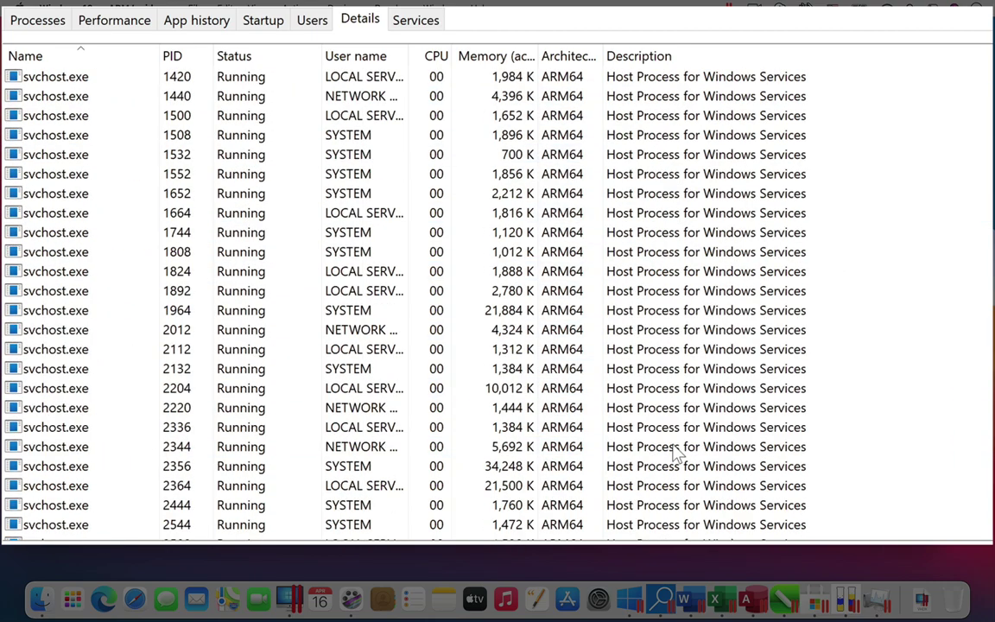
{"action": "scroll", "coordinate": [677, 454], "scroll_direction": "down", "scroll_amount": 3}
{"action": "scroll", "coordinate": [677, 454], "scroll_direction": "down", "scroll_amount": 2}
{"action": "scroll", "coordinate": [677, 454], "scroll_direction": "up", "scroll_amount": 11}
{"action": "scroll", "coordinate": [677, 454], "scroll_direction": "up", "scroll_amount": 1}
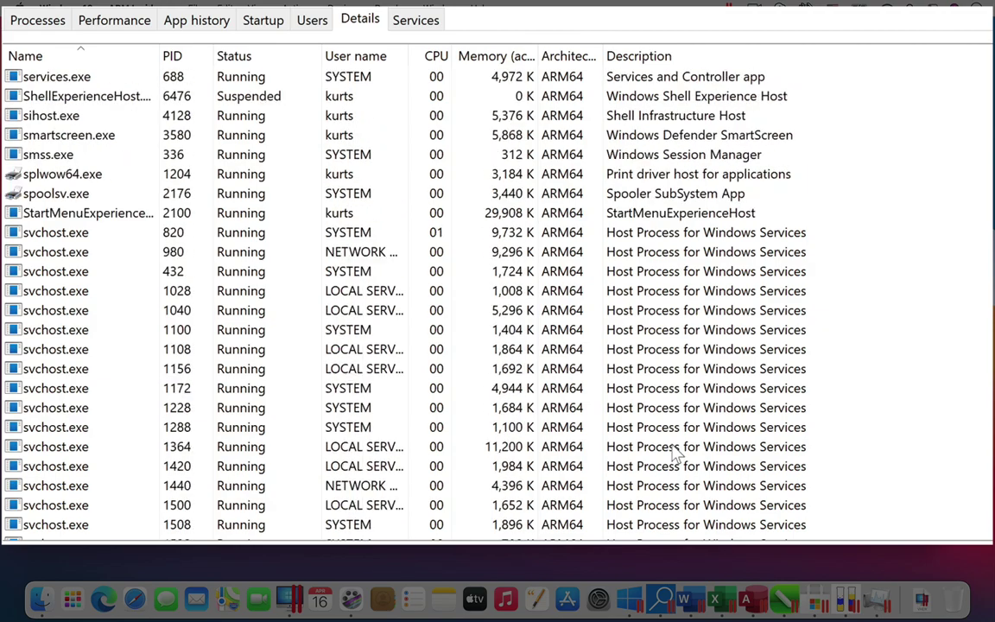
{"action": "scroll", "coordinate": [676, 449], "scroll_direction": "up", "scroll_amount": 3}
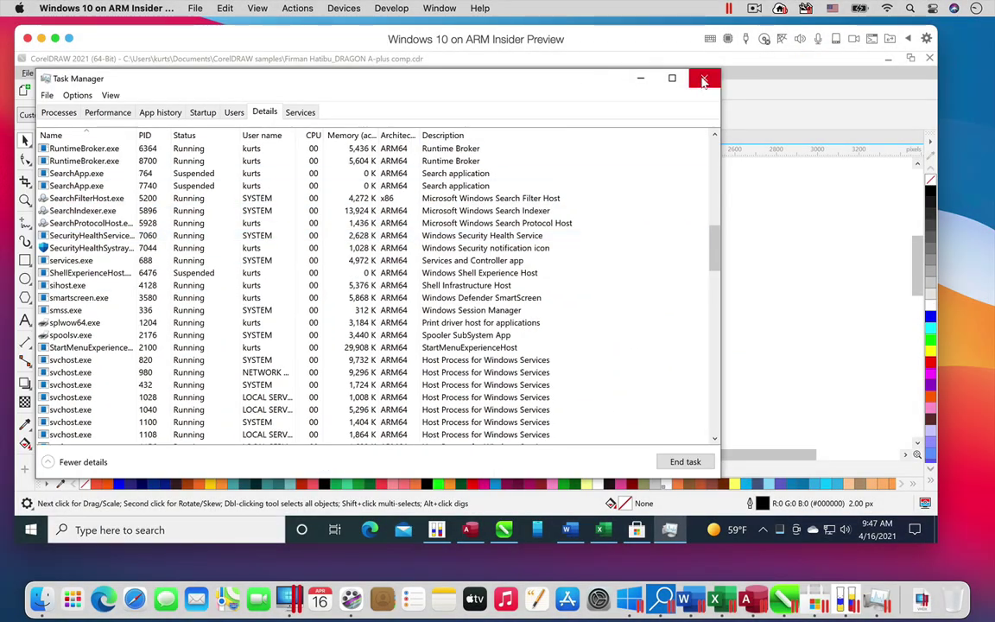
Close Task Manager, then the Microsoft Store, Excel and Word windows from the taskbar.
{"action": "left_click", "coordinate": [704, 80]}
{"action": "right_click", "coordinate": [640, 530]}
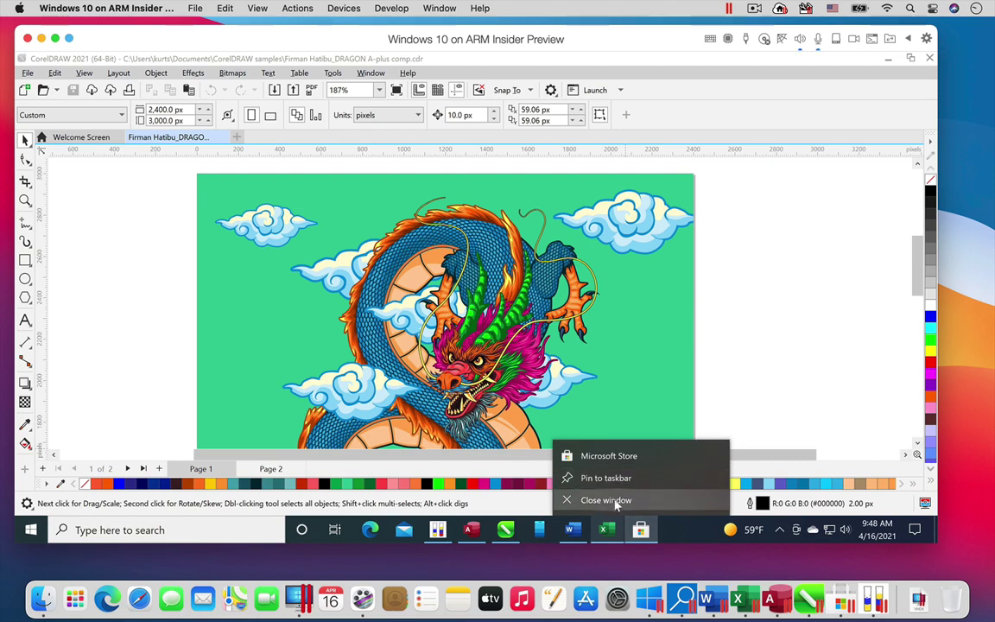
{"action": "left_click", "coordinate": [613, 500]}
{"action": "right_click", "coordinate": [606, 530]}
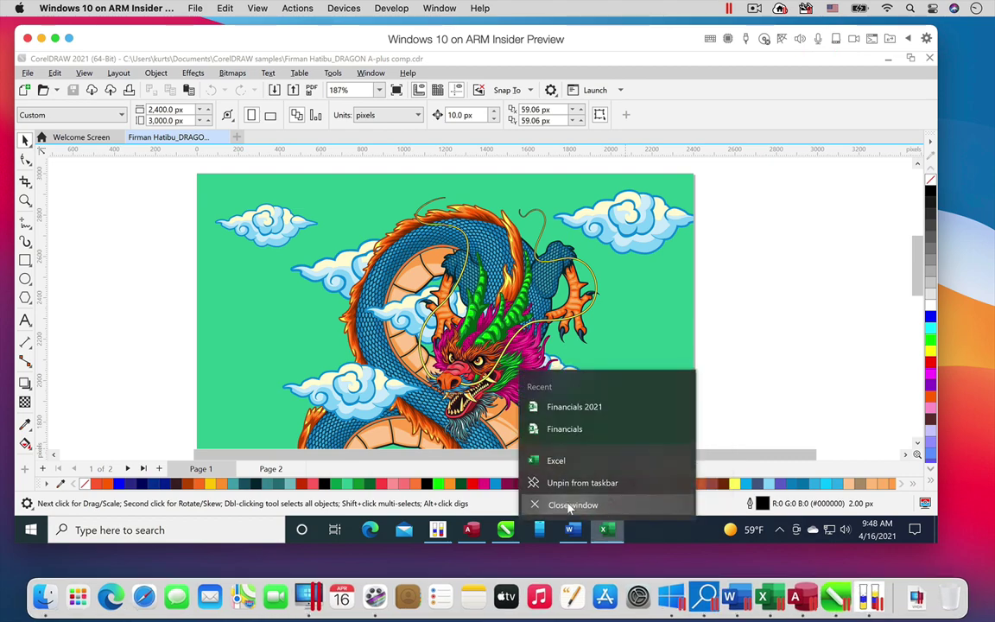
{"action": "left_click", "coordinate": [569, 506]}
{"action": "right_click", "coordinate": [570, 530]}
{"action": "left_click", "coordinate": [562, 503]}
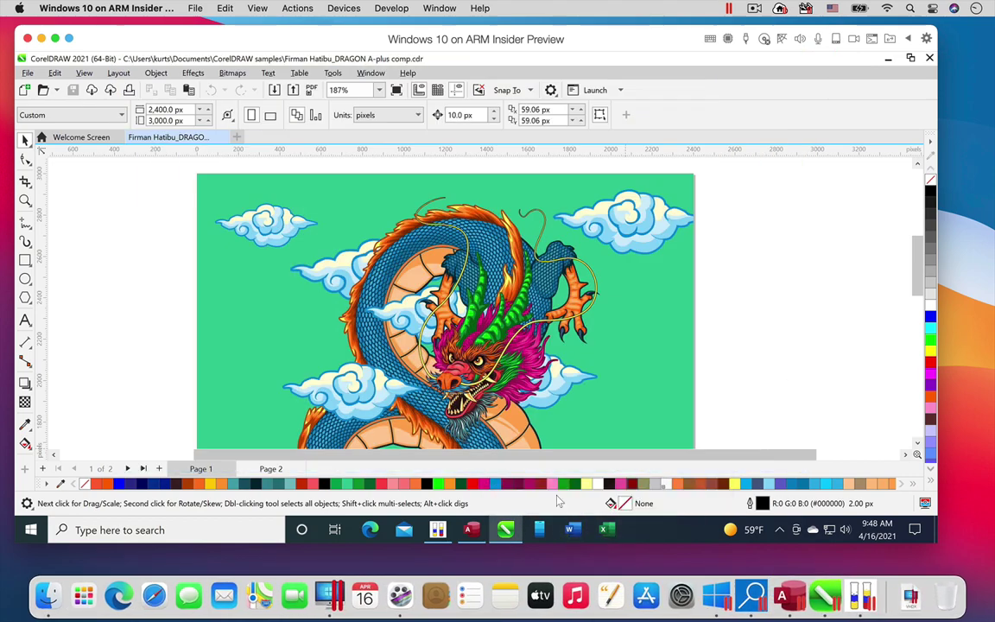
Close CorelDRAW and Access, leaving Water Sort Puzzle's taskbar options showing.
{"action": "right_click", "coordinate": [505, 529]}
{"action": "left_click", "coordinate": [488, 500]}
{"action": "right_click", "coordinate": [472, 529]}
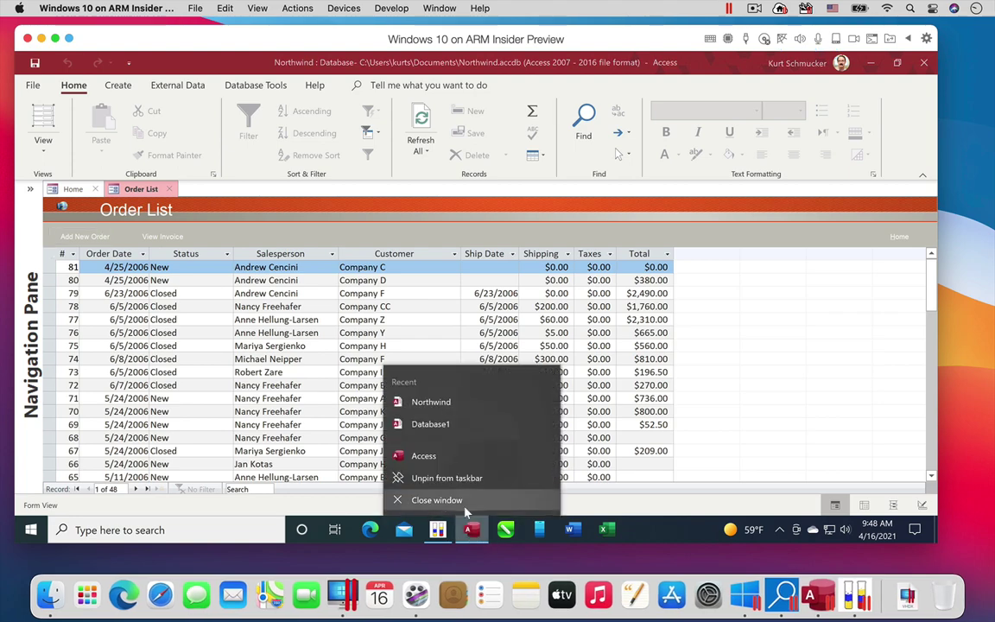
{"action": "left_click", "coordinate": [458, 500]}
{"action": "right_click", "coordinate": [438, 529]}
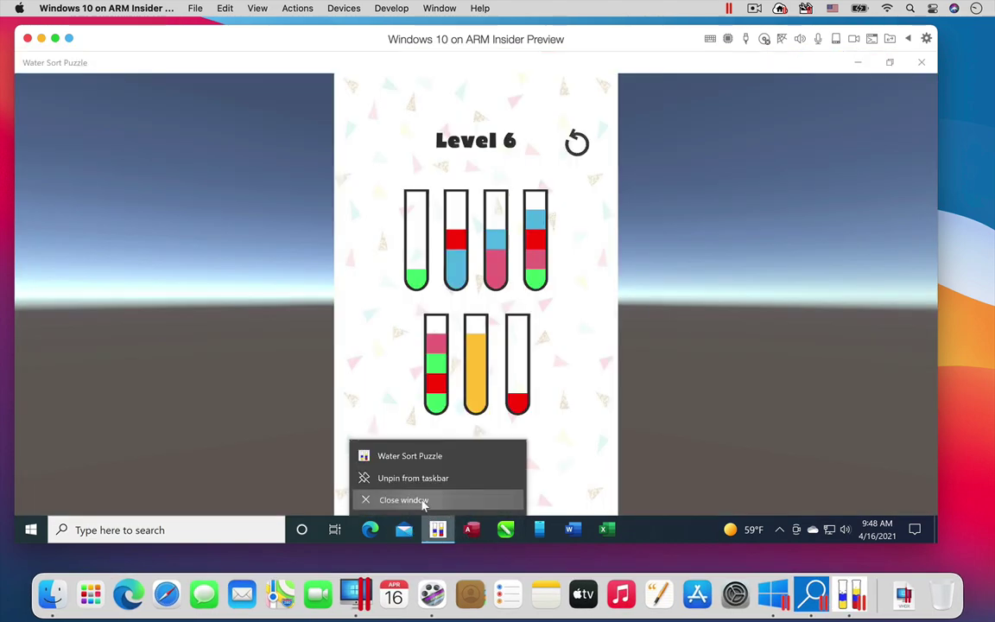